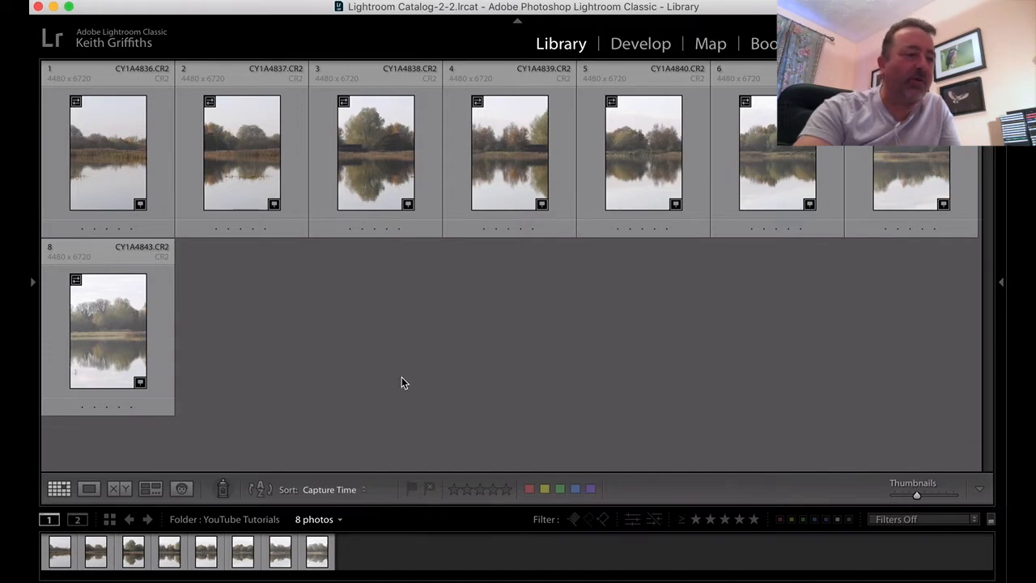
- Select all eight lake photos, CY1A4836 to CY1A4843, and start a Panorama photo merge
{"action": "left_click", "coordinate": [60, 553]}
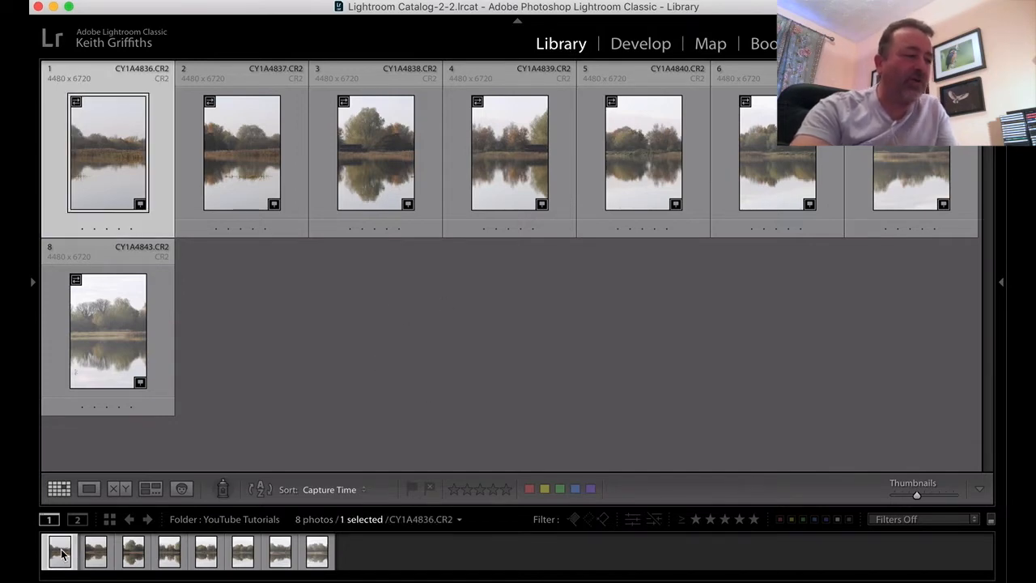
{"action": "left_click", "coordinate": [316, 553], "text": "shift"}
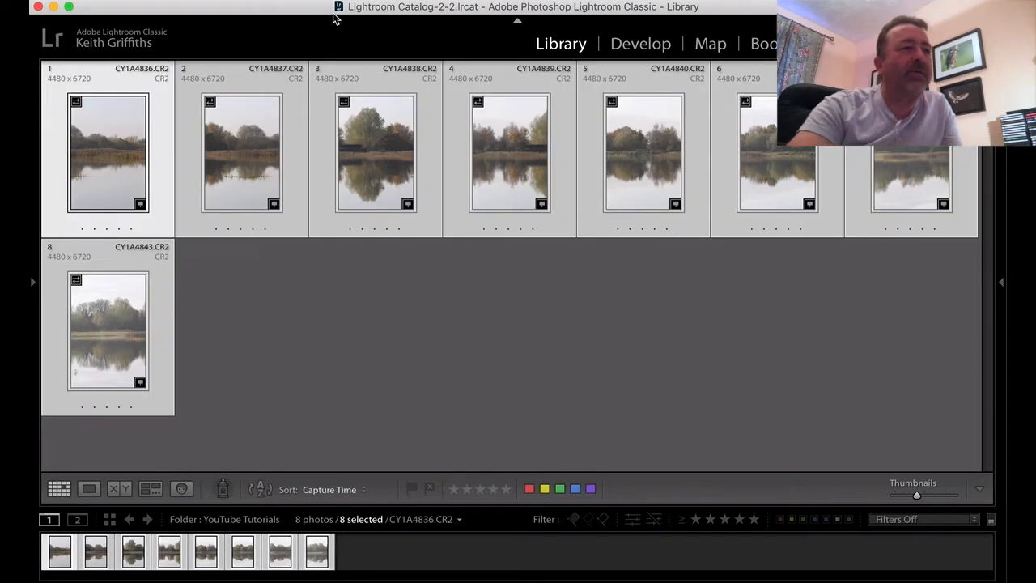
{"action": "left_click", "coordinate": [303, 0]}
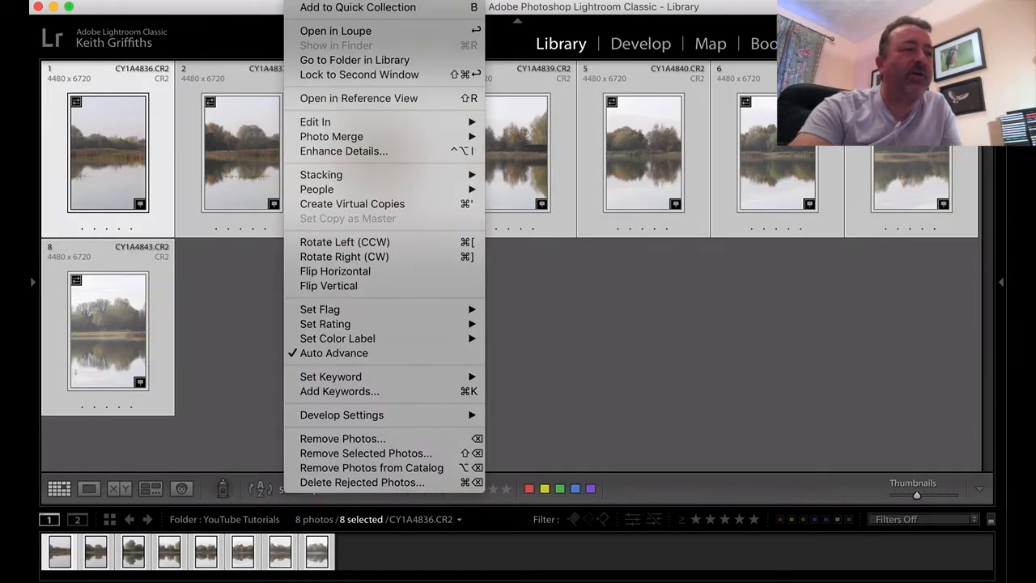
{"action": "mouse_move", "coordinate": [338, 144]}
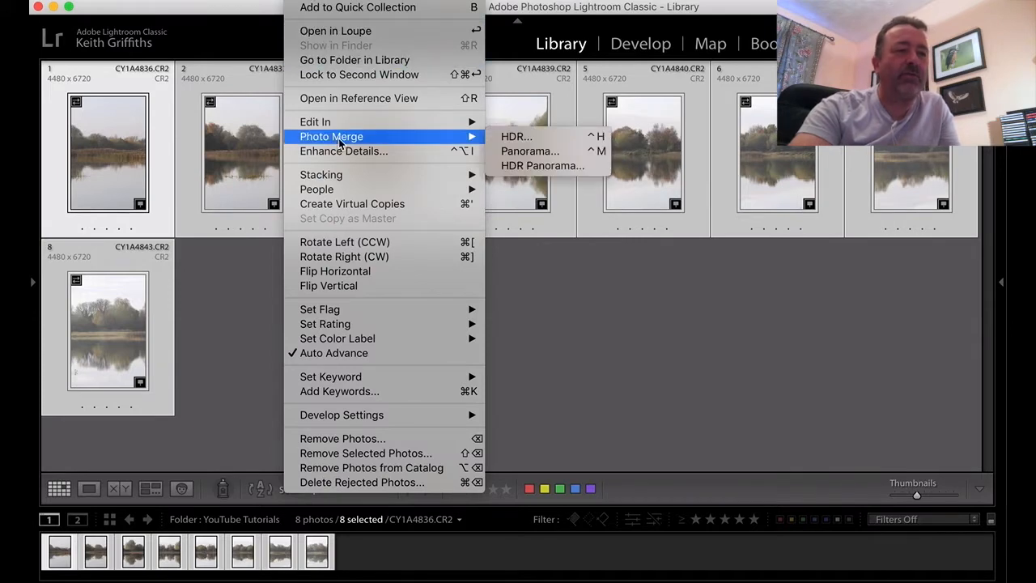
{"action": "left_click", "coordinate": [530, 152]}
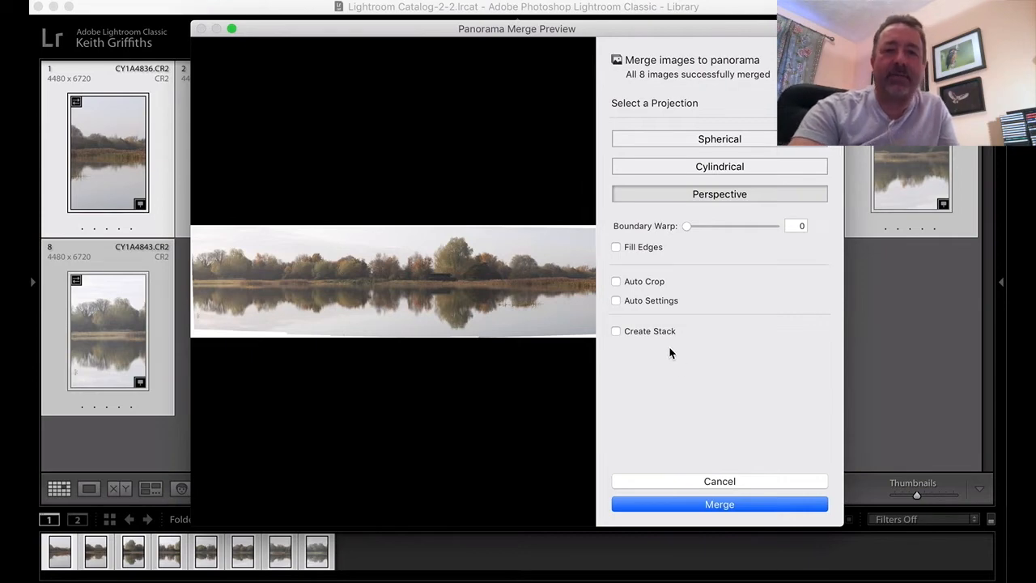
- Try Auto Settings and the Spherical and Cylindrical projections on the panorama preview, returning to Perspective without Auto Settings
{"action": "left_click", "coordinate": [617, 301]}
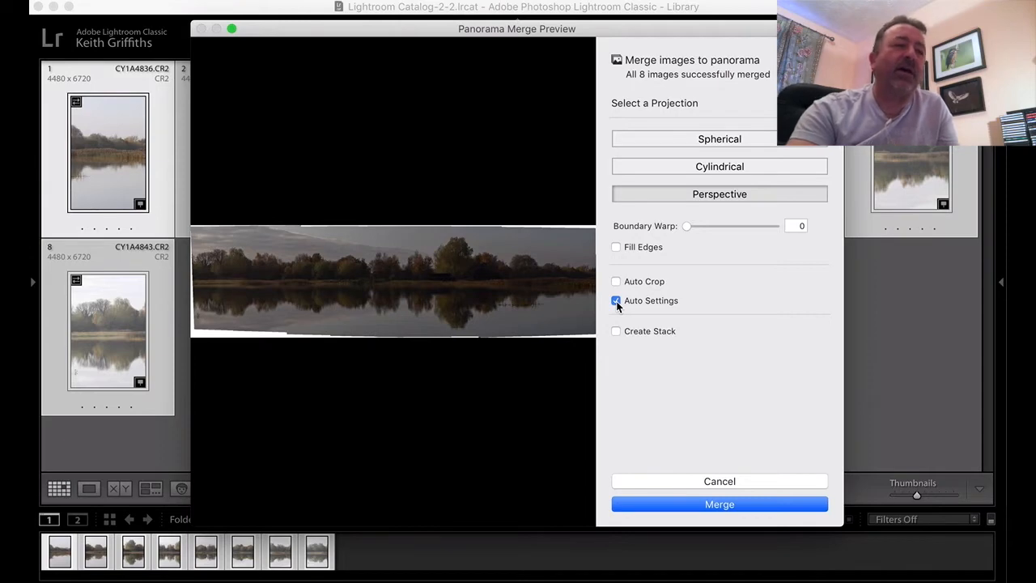
{"action": "left_click", "coordinate": [617, 303]}
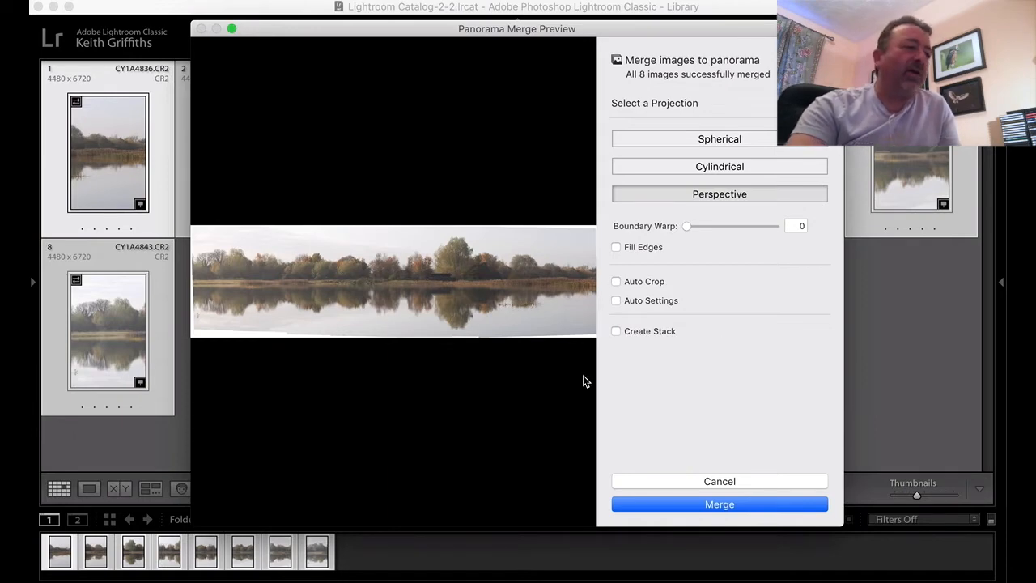
{"action": "left_click", "coordinate": [732, 140]}
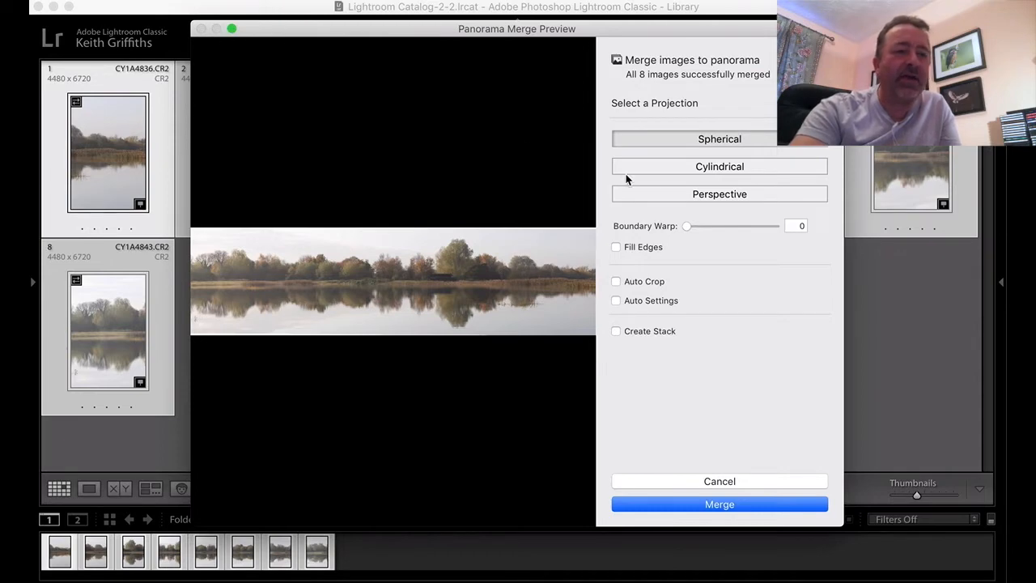
{"action": "left_click", "coordinate": [700, 170]}
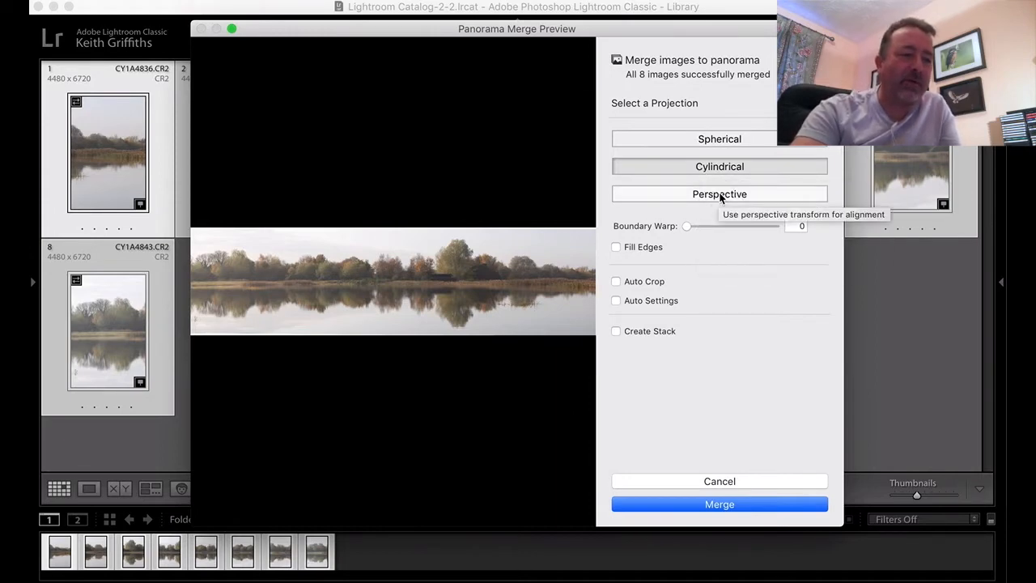
{"action": "left_click", "coordinate": [721, 196]}
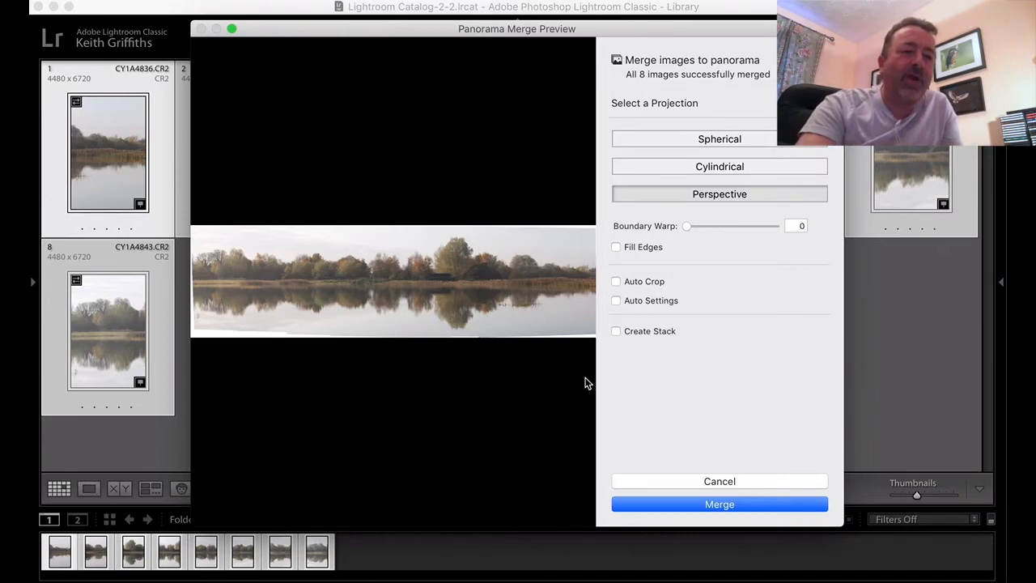
- Examine the uneven borders at both ends of the Perspective panorama preview at closer magnification
{"action": "left_click", "coordinate": [215, 334]}
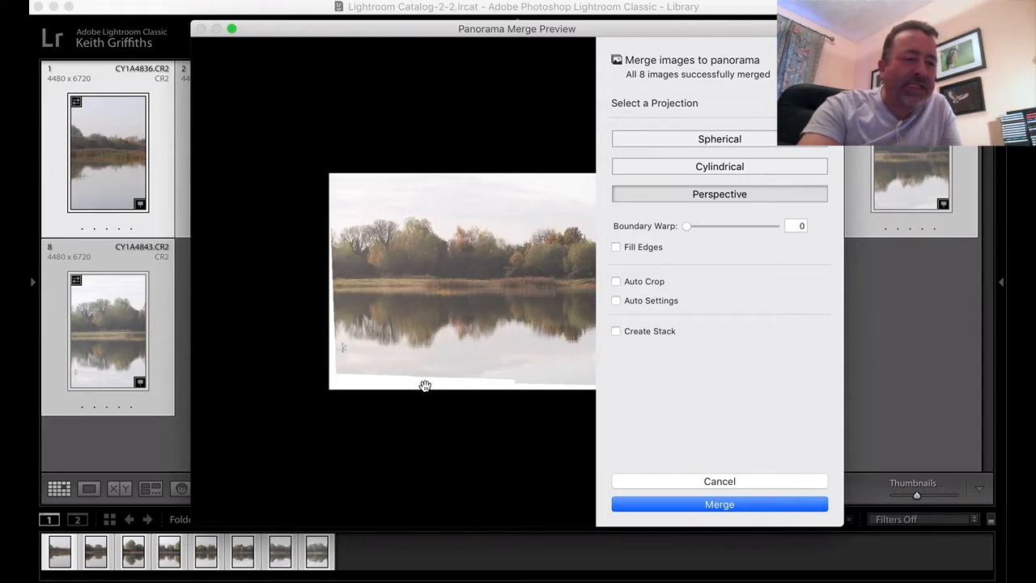
{"action": "scroll", "coordinate": [498, 325], "scroll_direction": "right", "scroll_amount": 12}
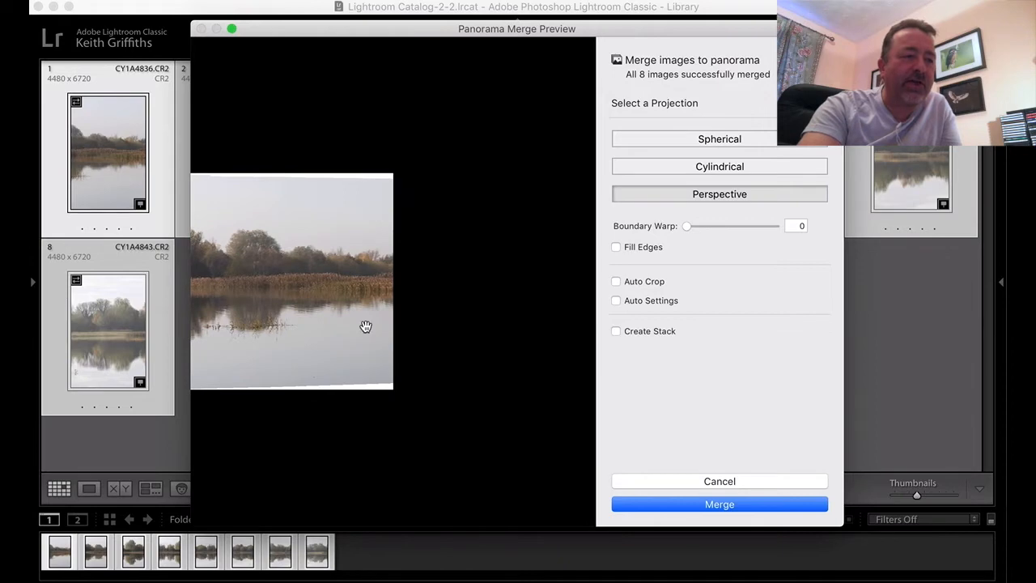
{"action": "scroll", "coordinate": [364, 290], "scroll_direction": "left", "scroll_amount": 10}
{"action": "scroll", "coordinate": [365, 290], "scroll_direction": "left", "scroll_amount": 3}
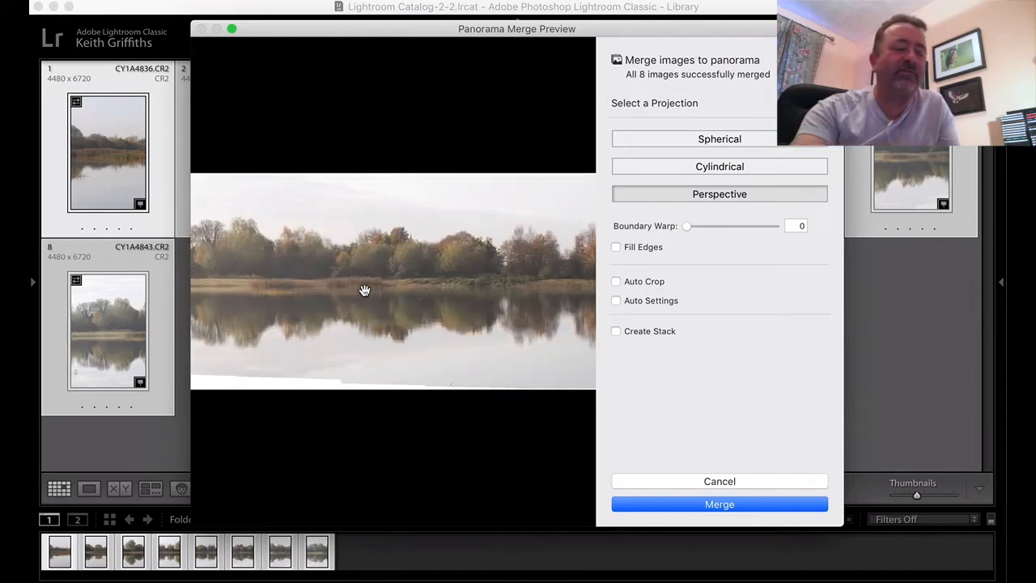
{"action": "scroll", "coordinate": [365, 290], "scroll_direction": "left", "scroll_amount": 3}
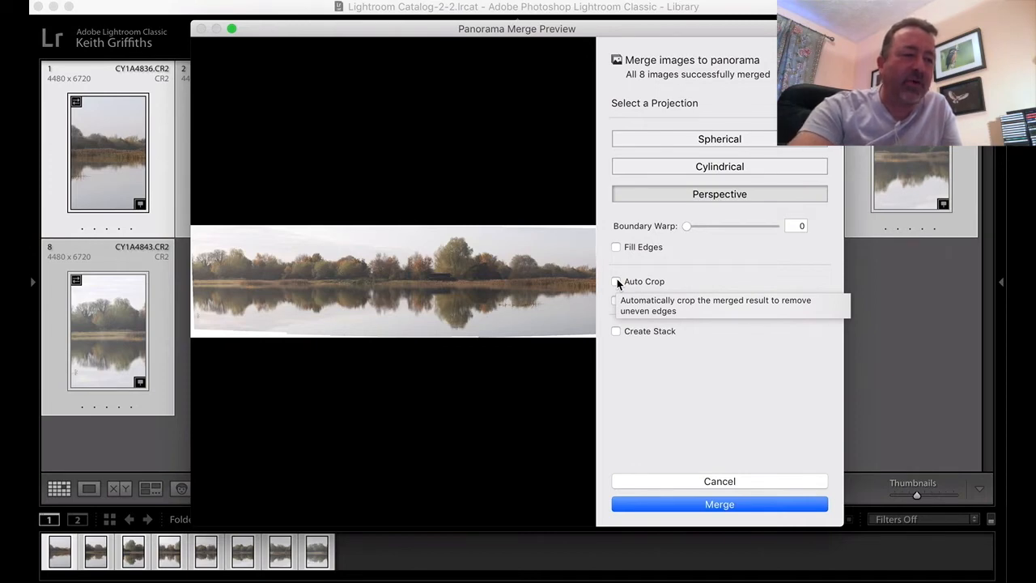
- Try Auto Crop on the Perspective panorama preview
{"action": "left_click", "coordinate": [617, 282]}
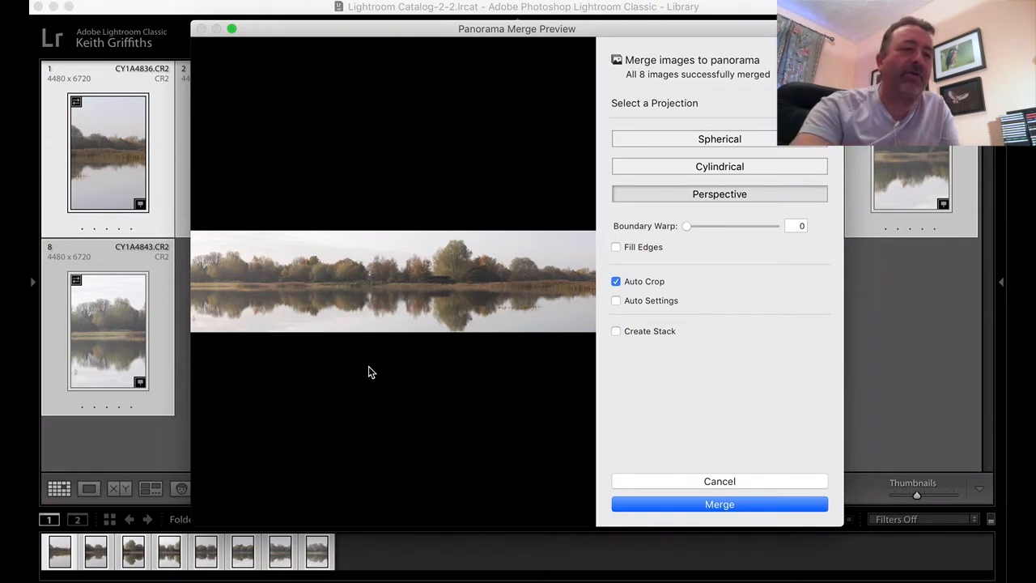
{"action": "left_click", "coordinate": [616, 282]}
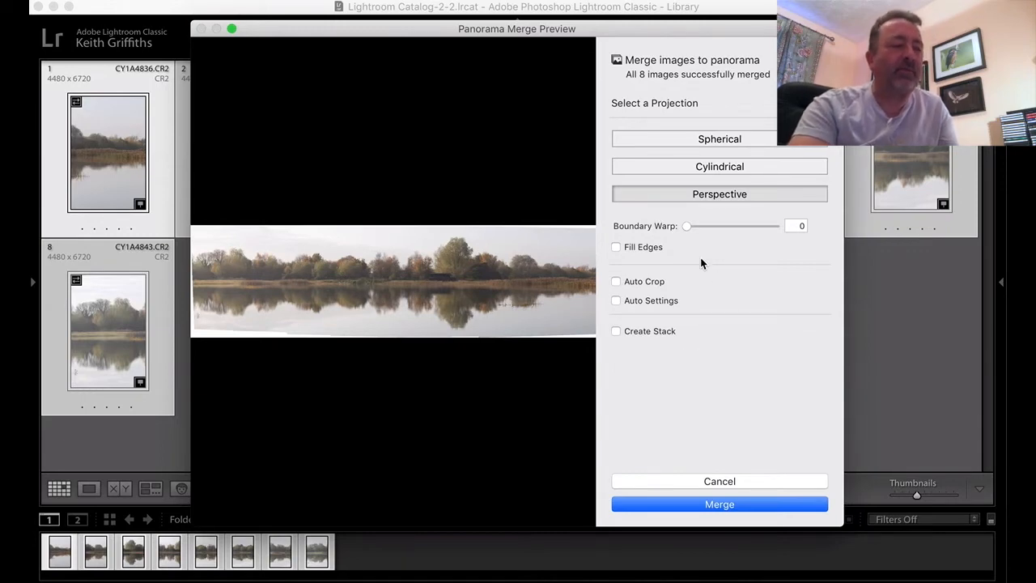
- Enable Fill Edges, inspect the filled borders, and merge the photos into a Perspective panorama
{"action": "left_click", "coordinate": [616, 247]}
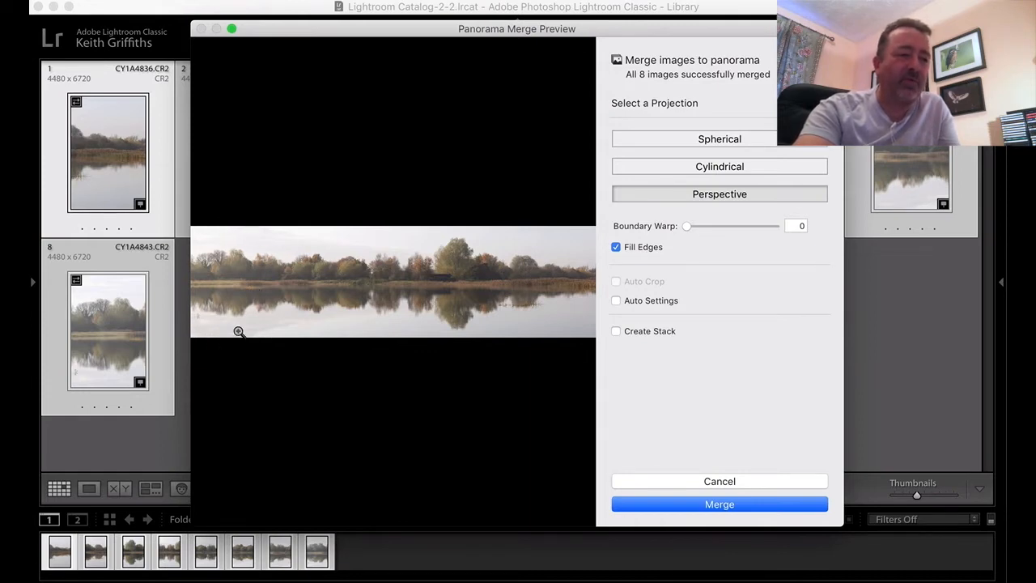
{"action": "left_click", "coordinate": [215, 334]}
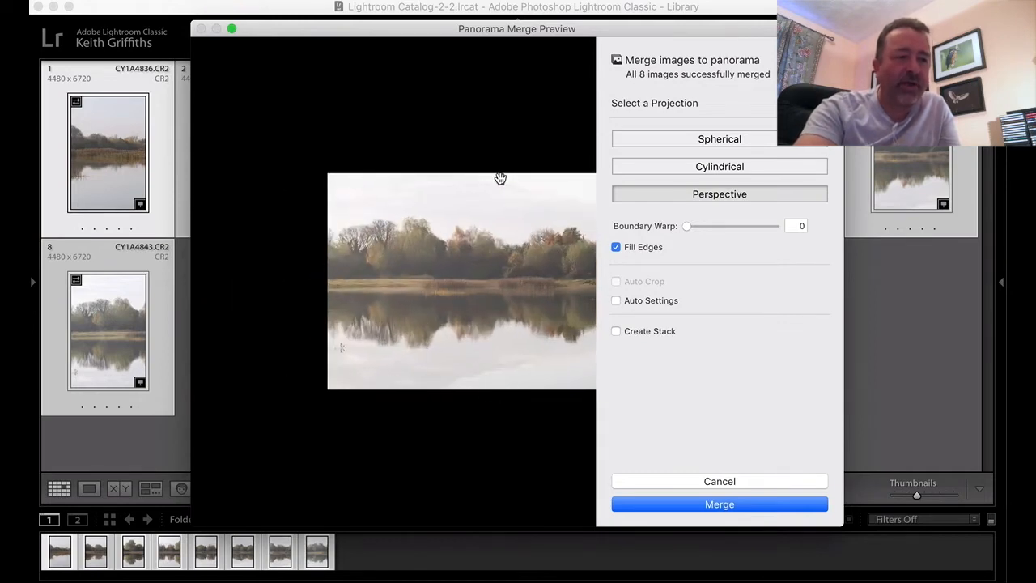
{"action": "left_click", "coordinate": [451, 227]}
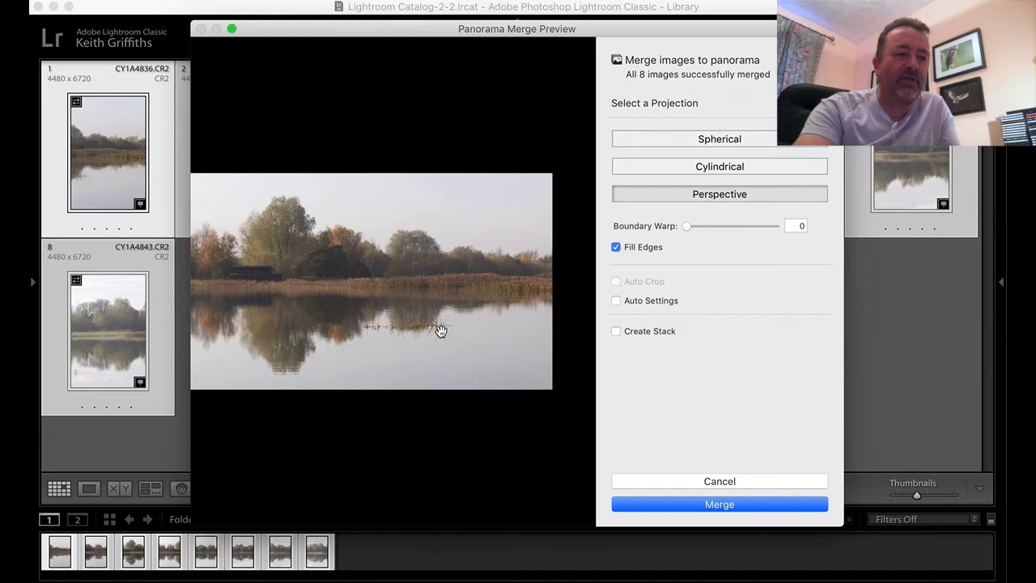
{"action": "scroll", "coordinate": [442, 332], "scroll_direction": "left", "scroll_amount": 8}
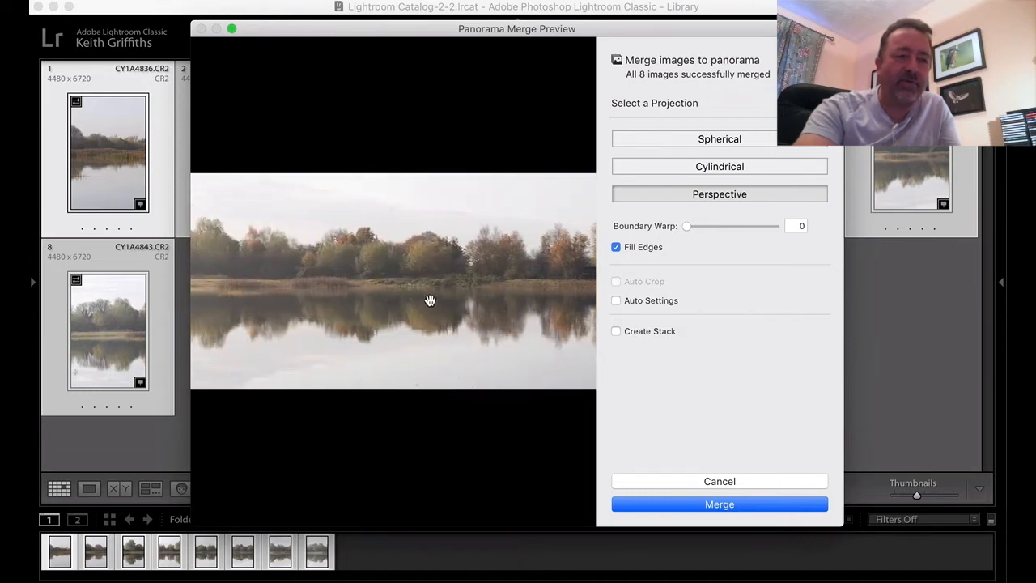
{"action": "left_click", "coordinate": [432, 299]}
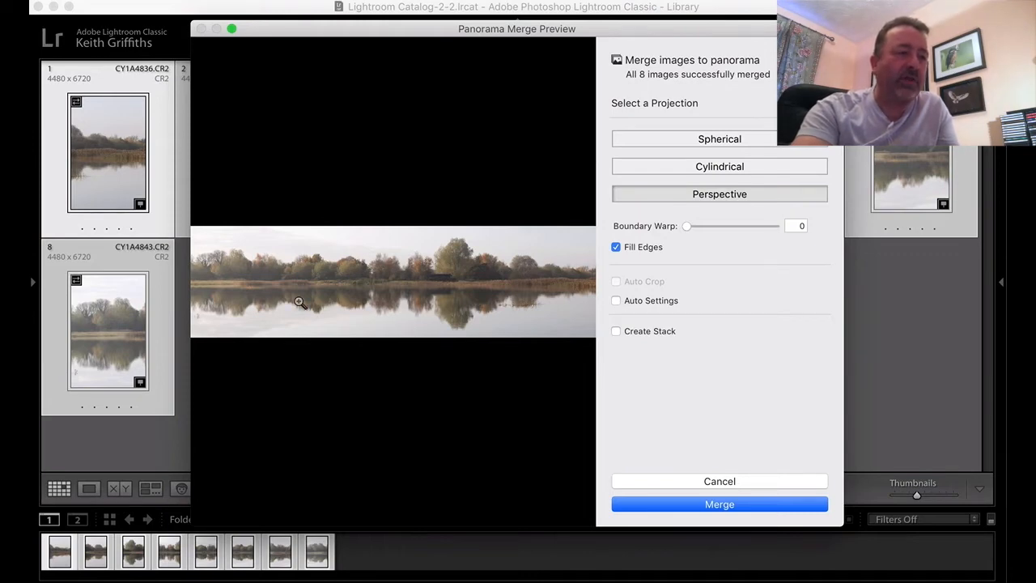
{"action": "left_click", "coordinate": [214, 284]}
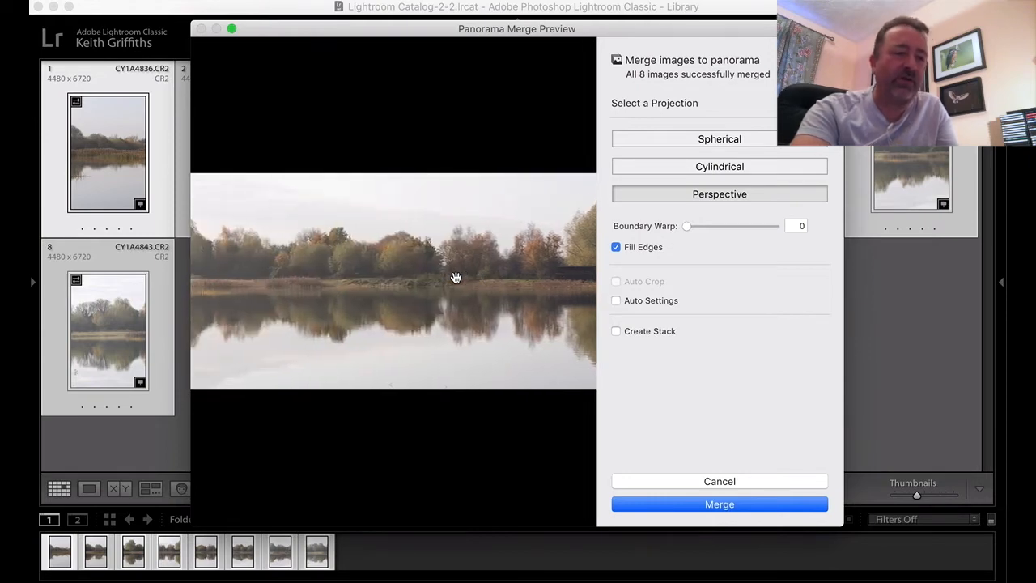
{"action": "left_click", "coordinate": [724, 504]}
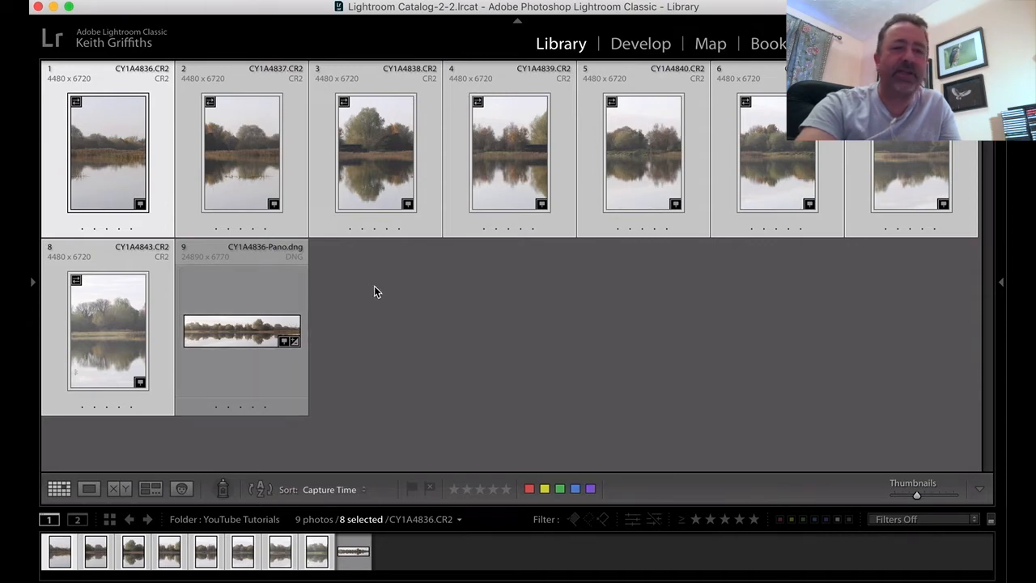
- Open the merged panorama in the Develop module and set Whites to +20 and Blacks to −40
{"action": "double_click", "coordinate": [239, 292]}
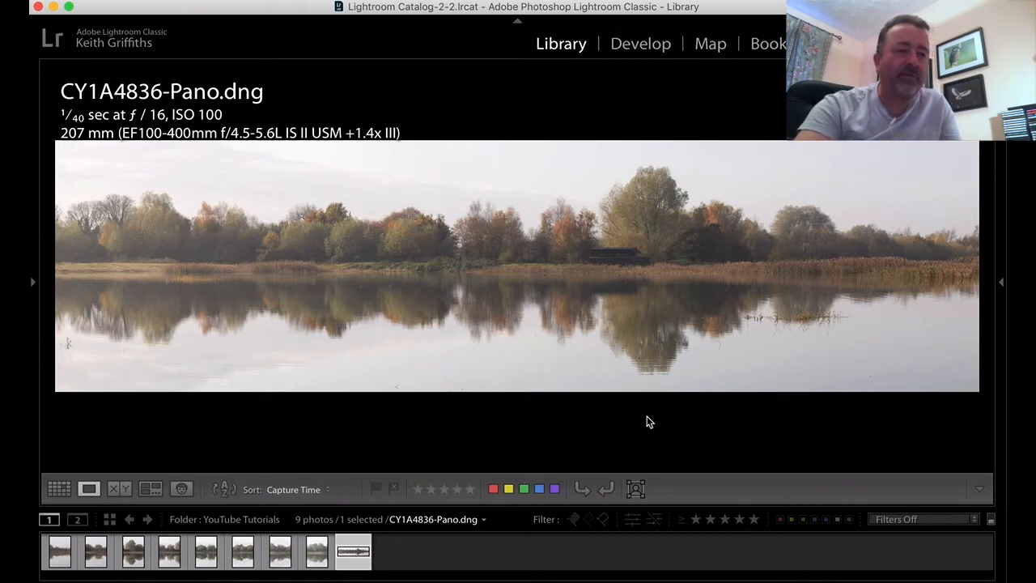
{"action": "left_click", "coordinate": [646, 48]}
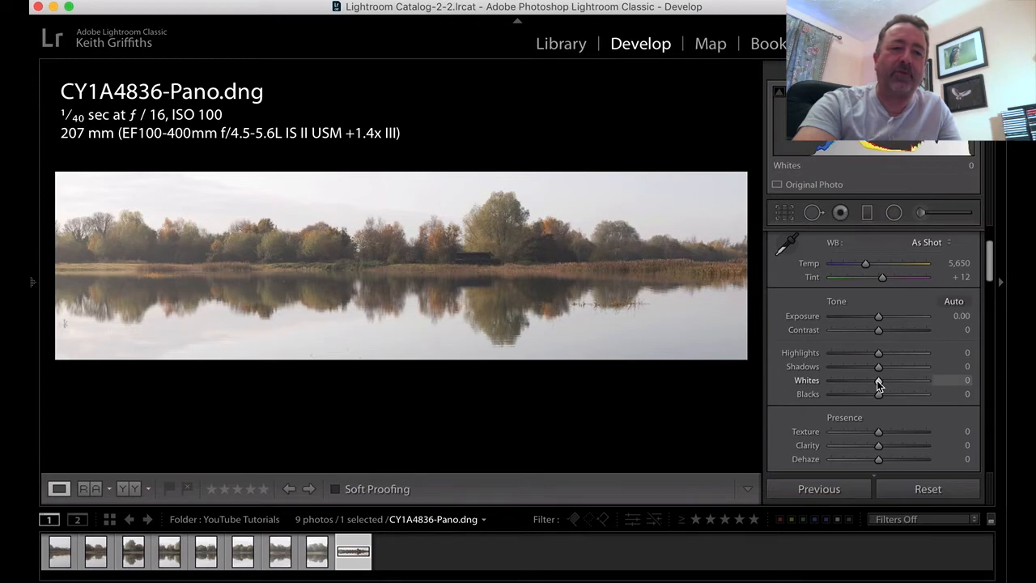
{"action": "key", "text": "alt"}
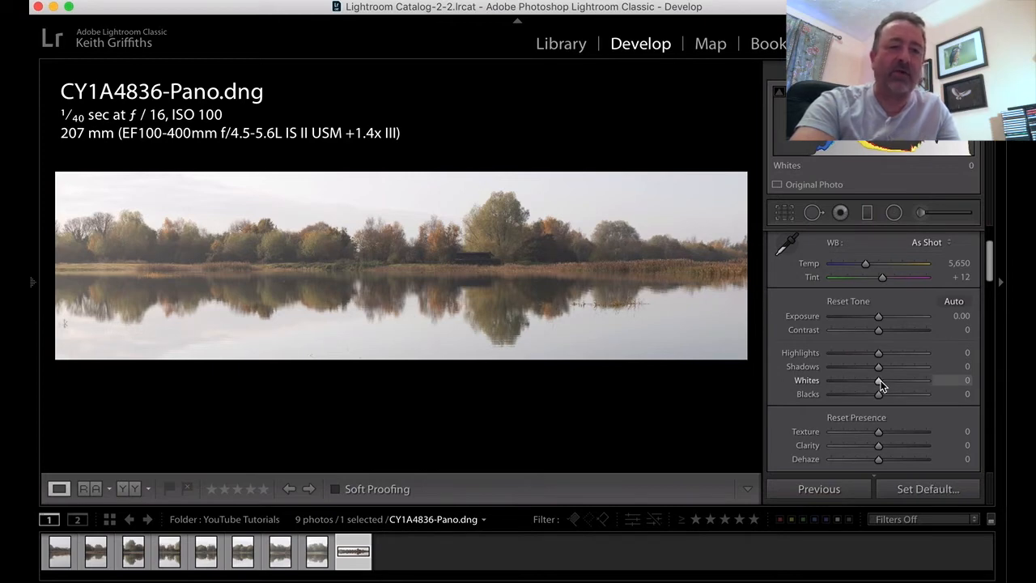
{"action": "left_click_drag", "start_coordinate": [880, 381], "coordinate": [891, 382]}
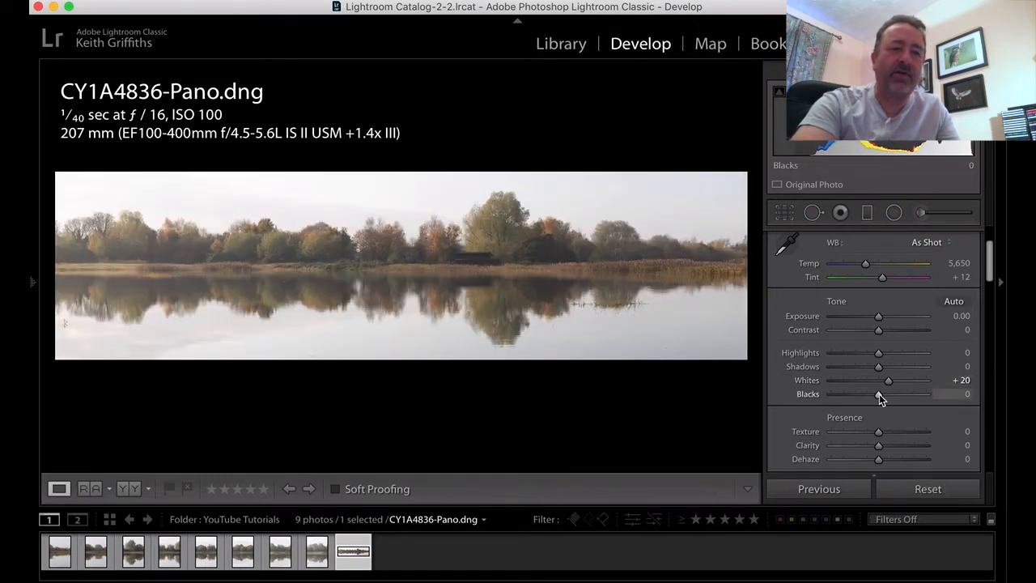
{"action": "left_click_drag", "start_coordinate": [880, 393], "coordinate": [853, 397]}
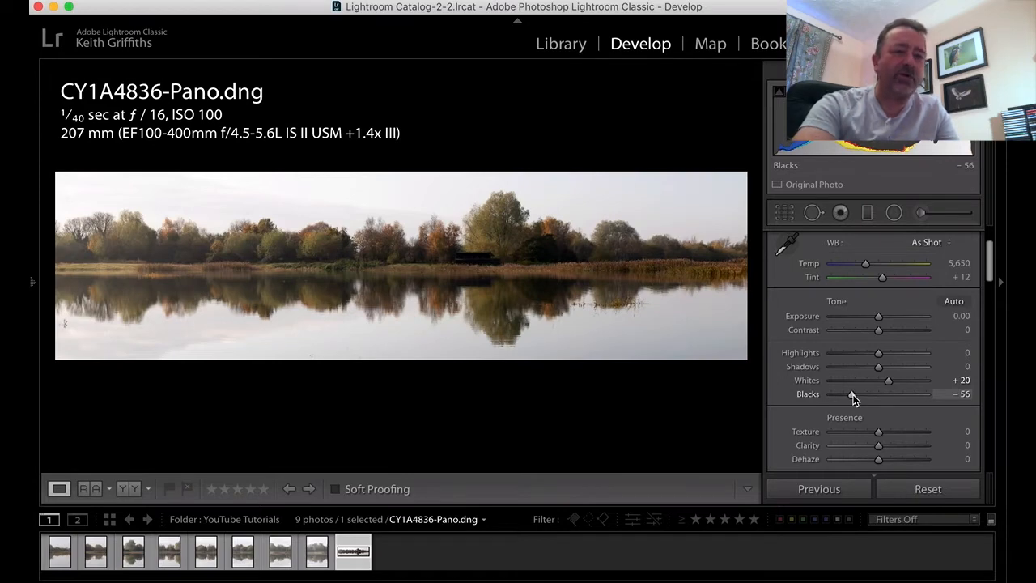
{"action": "left_click_drag", "start_coordinate": [852, 396], "coordinate": [861, 393]}
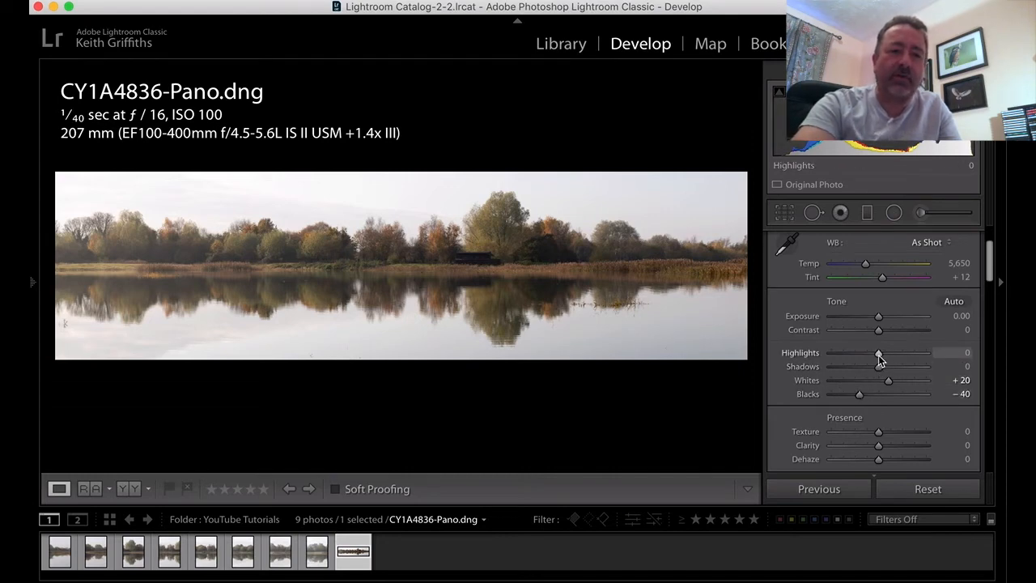
- Set the panorama's Highlights to −94, Shadows to +60 and Contrast to +10
{"action": "left_click_drag", "start_coordinate": [879, 355], "coordinate": [909, 366]}
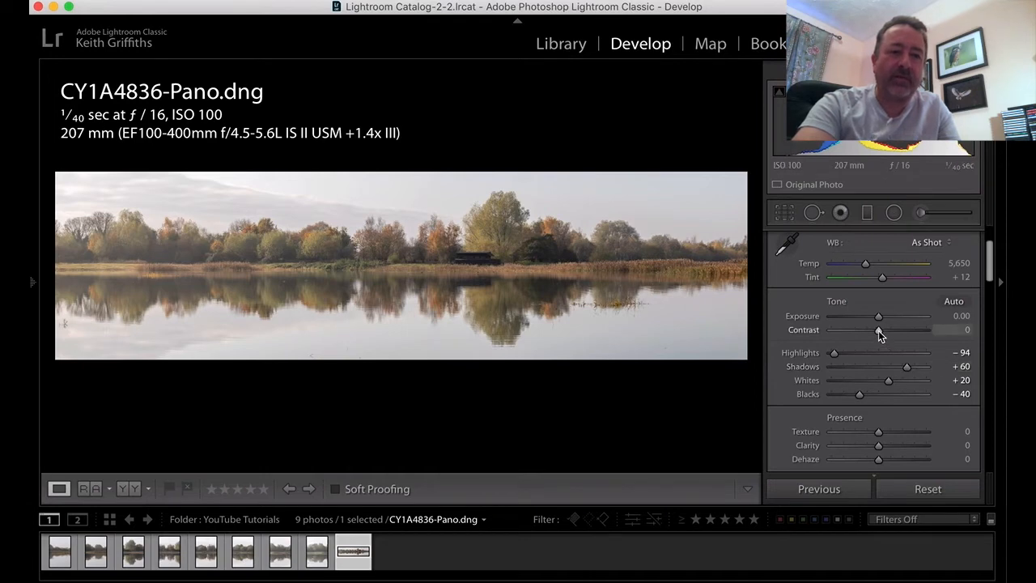
{"action": "left_click_drag", "start_coordinate": [879, 331], "coordinate": [890, 330]}
{"action": "left_click_drag", "start_coordinate": [884, 331], "coordinate": [883, 331]}
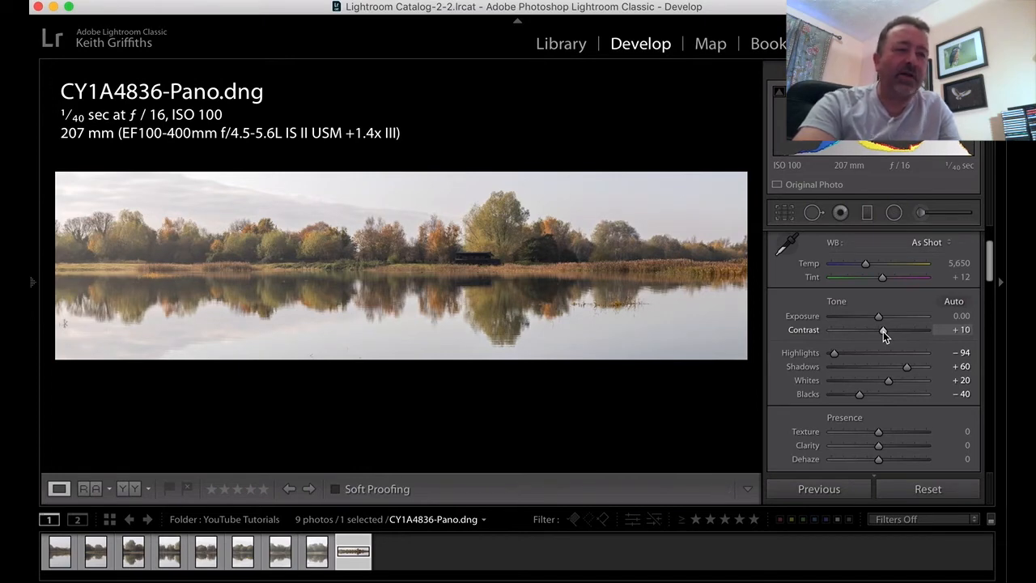
- Set the panorama's Texture to +25 and Clarity to +10
{"action": "scroll", "coordinate": [883, 331], "scroll_direction": "down", "scroll_amount": 3}
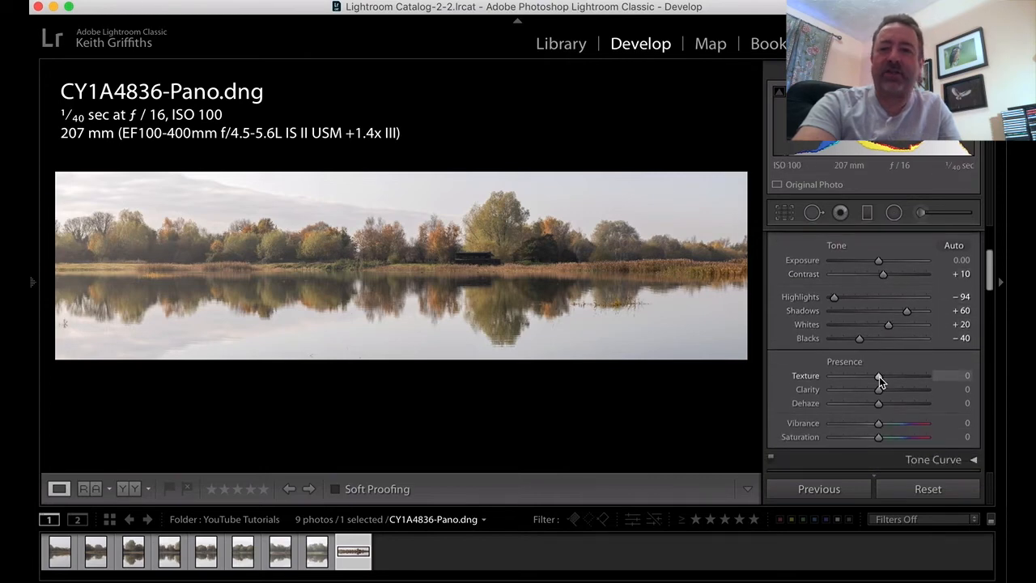
{"action": "left_click_drag", "start_coordinate": [880, 377], "coordinate": [889, 382]}
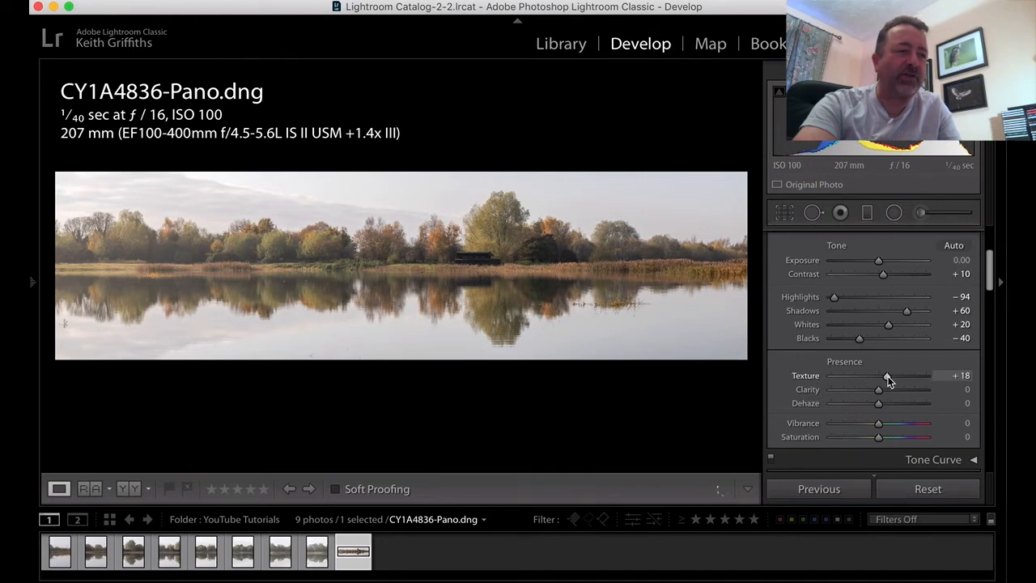
{"action": "left_click_drag", "start_coordinate": [889, 376], "coordinate": [886, 389]}
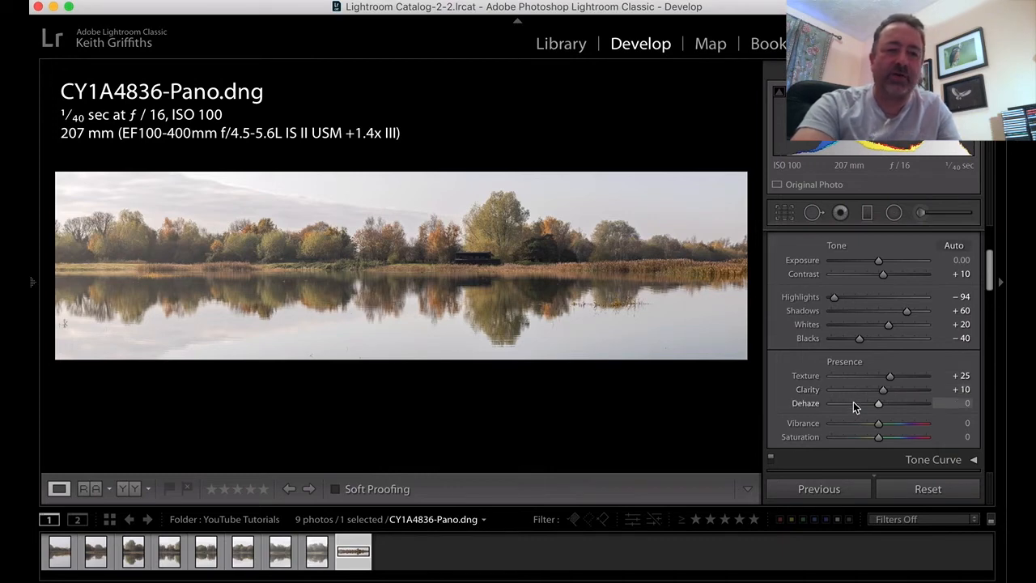
{"action": "scroll", "coordinate": [854, 402], "scroll_direction": "down", "scroll_amount": 3}
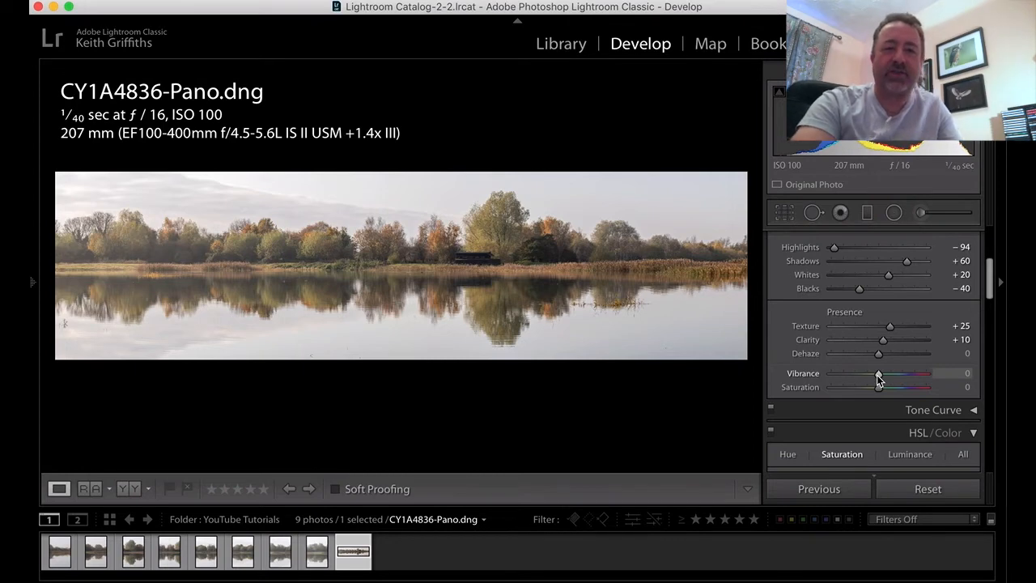
- Set the panorama's Vibrance to +27 and Saturation to +8
{"action": "left_click_drag", "start_coordinate": [878, 375], "coordinate": [893, 379]}
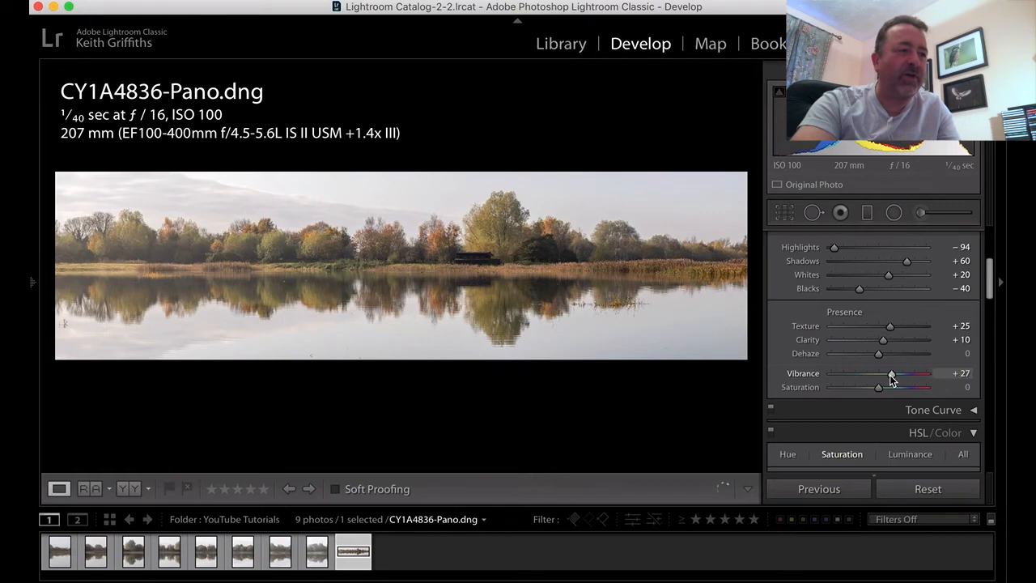
{"action": "left_click_drag", "start_coordinate": [880, 390], "coordinate": [885, 389]}
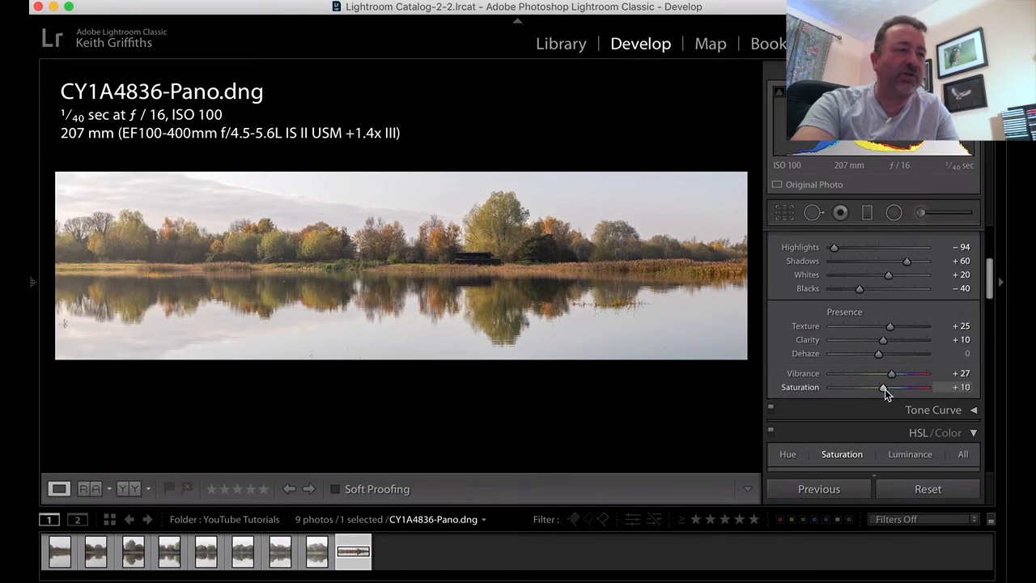
{"action": "left_click_drag", "start_coordinate": [885, 389], "coordinate": [885, 390]}
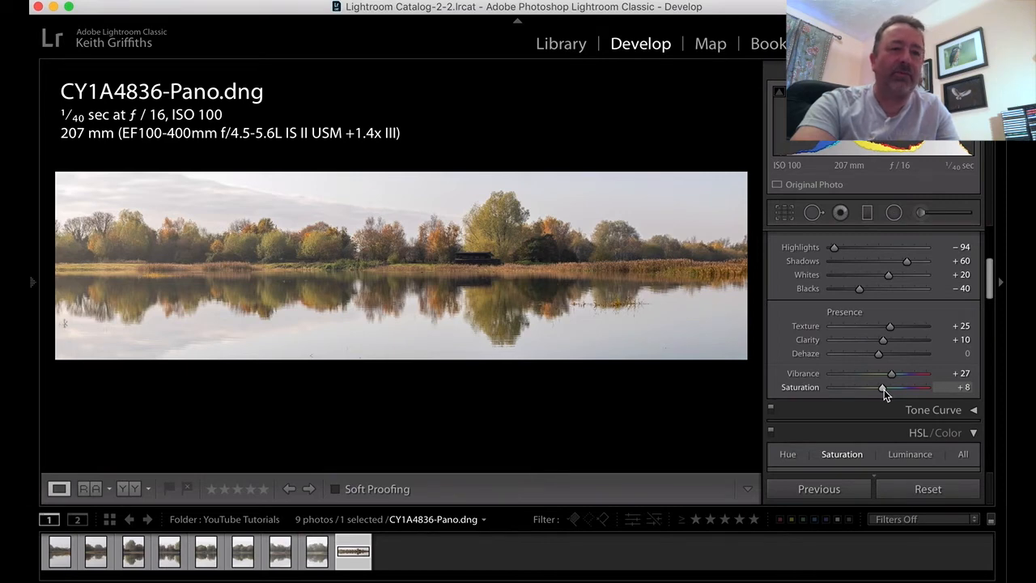
- Raise the HSL saturation of the panorama's yellows to +35 and oranges to +26
{"action": "scroll", "coordinate": [864, 340], "scroll_direction": "up", "scroll_amount": 5}
{"action": "scroll", "coordinate": [865, 339], "scroll_direction": "down", "scroll_amount": 3}
{"action": "scroll", "coordinate": [864, 346], "scroll_direction": "down", "scroll_amount": 5}
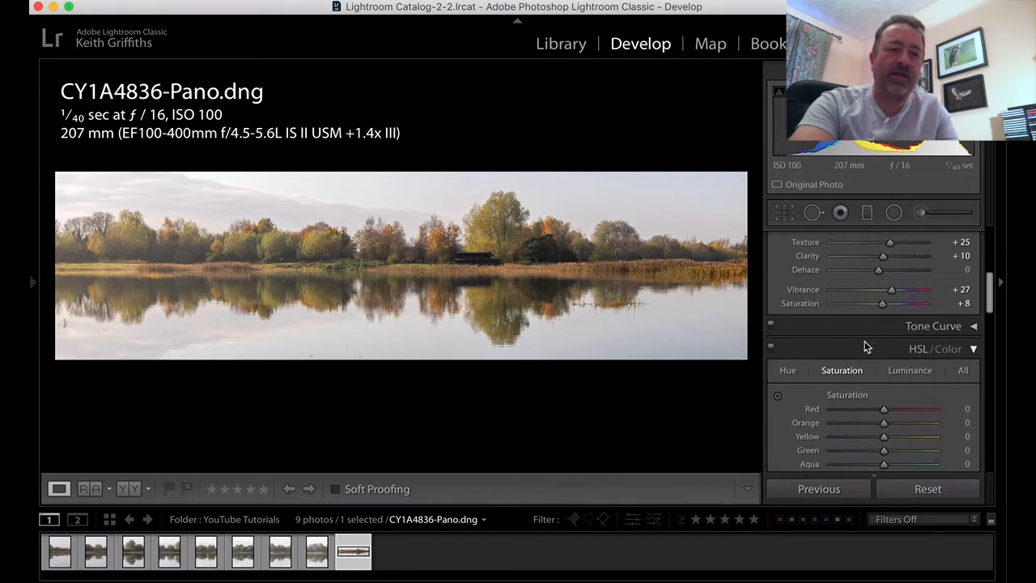
{"action": "scroll", "coordinate": [865, 347], "scroll_direction": "down", "scroll_amount": 4}
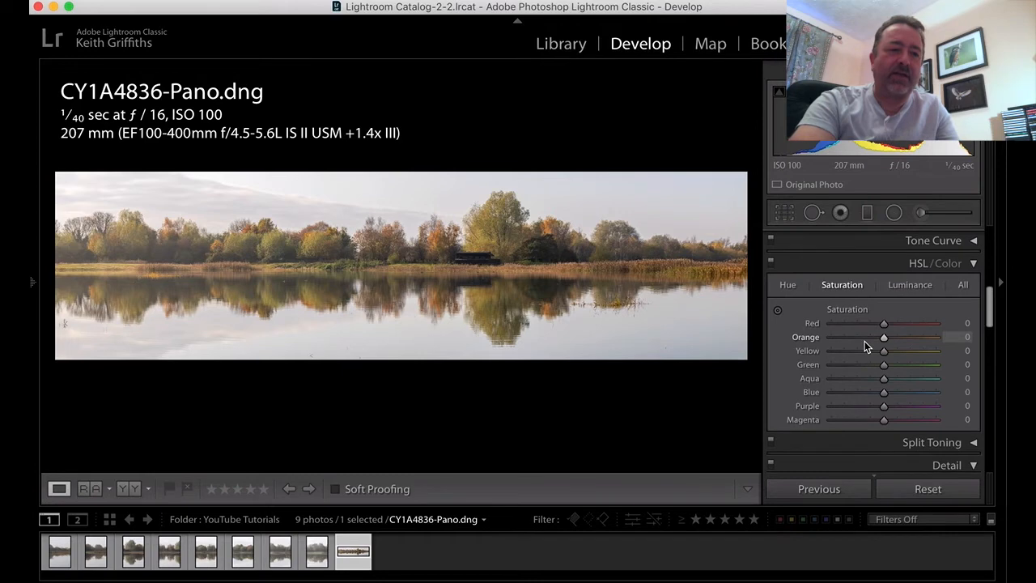
{"action": "mouse_move", "coordinate": [885, 357]}
{"action": "left_mouse_down"}
{"action": "mouse_move", "coordinate": [907, 356]}
{"action": "mouse_move", "coordinate": [889, 341]}
{"action": "mouse_move", "coordinate": [898, 341]}
{"action": "left_mouse_up"}
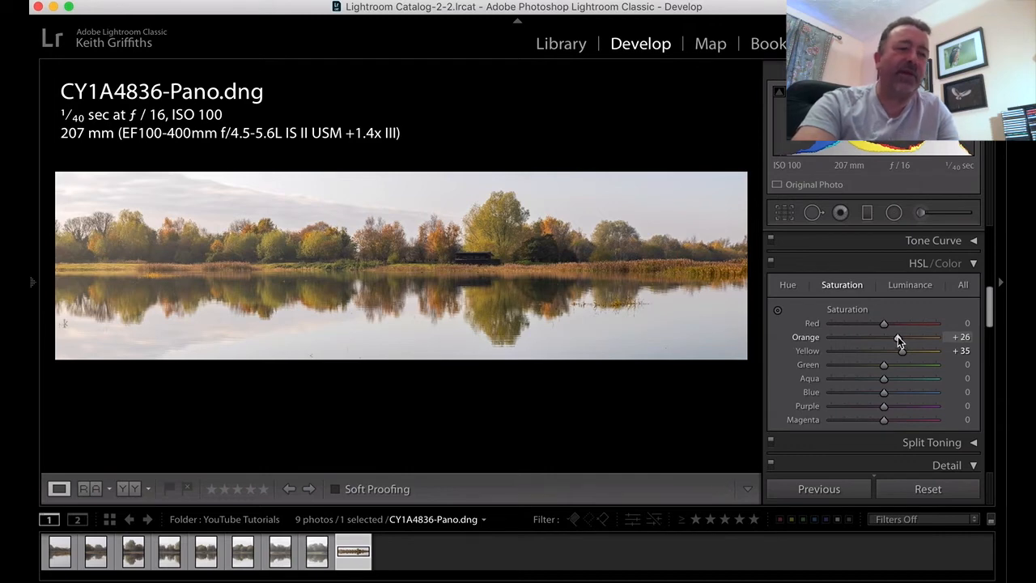
- Set the panorama's Sharpening Amount to 57
{"action": "scroll", "coordinate": [898, 341], "scroll_direction": "down", "scroll_amount": 3}
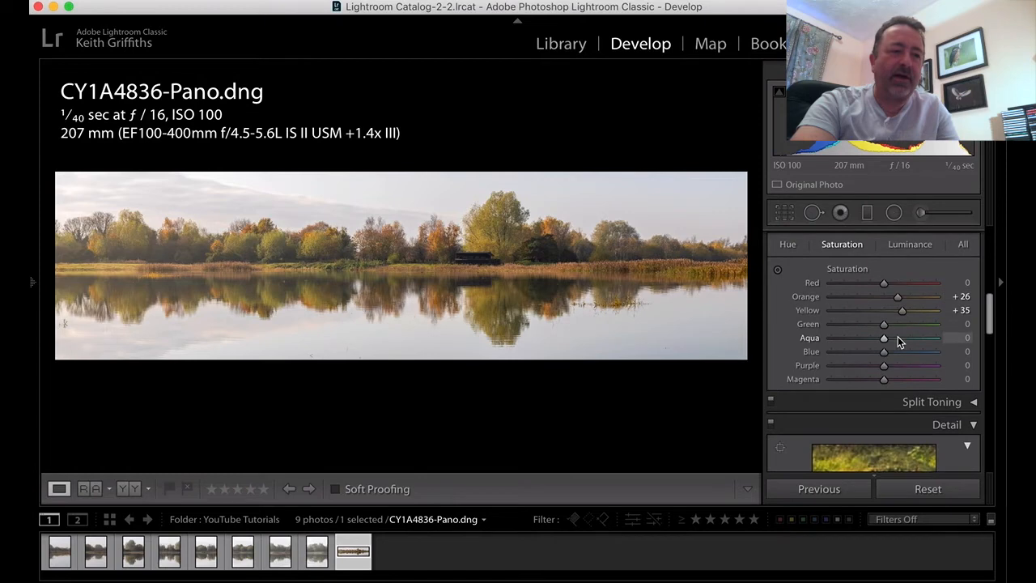
{"action": "scroll", "coordinate": [898, 336], "scroll_direction": "down", "scroll_amount": 5}
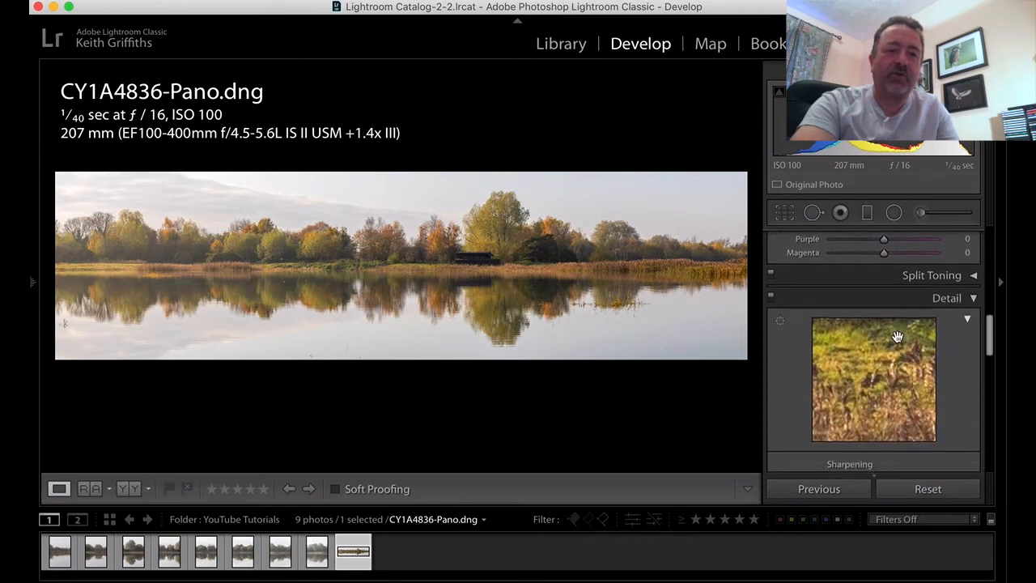
{"action": "scroll", "coordinate": [897, 336], "scroll_direction": "down", "scroll_amount": 2}
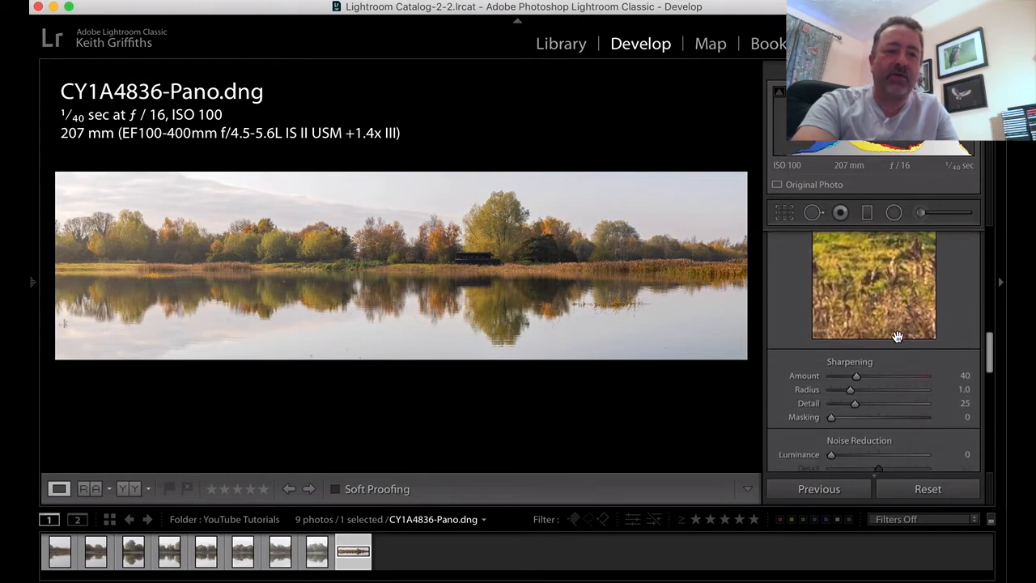
{"action": "left_click_drag", "start_coordinate": [856, 376], "coordinate": [865, 377]}
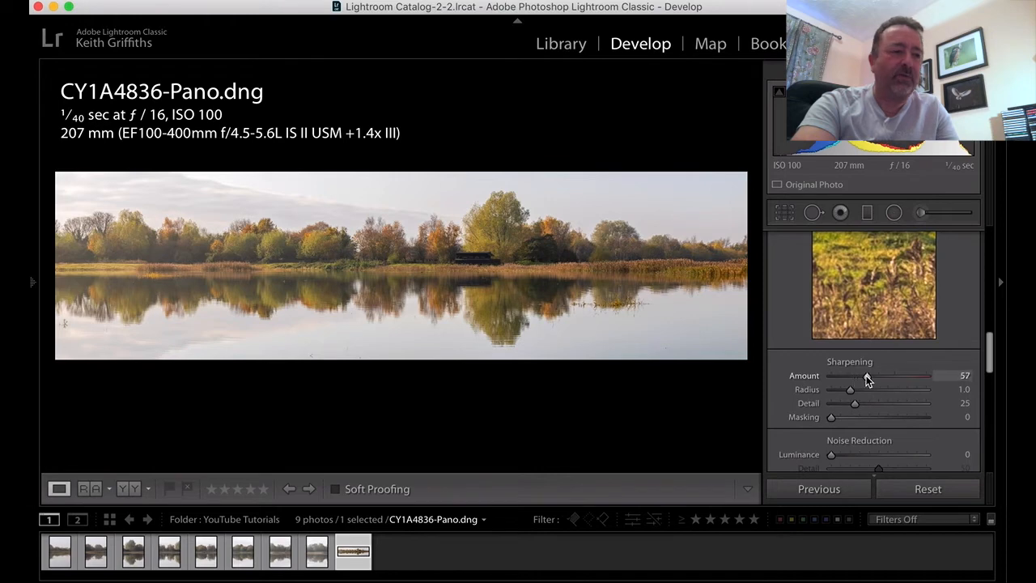
- Examine the sharpened autumn trees along the far bank at close range, then return to the full panorama
{"action": "scroll", "coordinate": [865, 378], "scroll_direction": "down", "scroll_amount": 4}
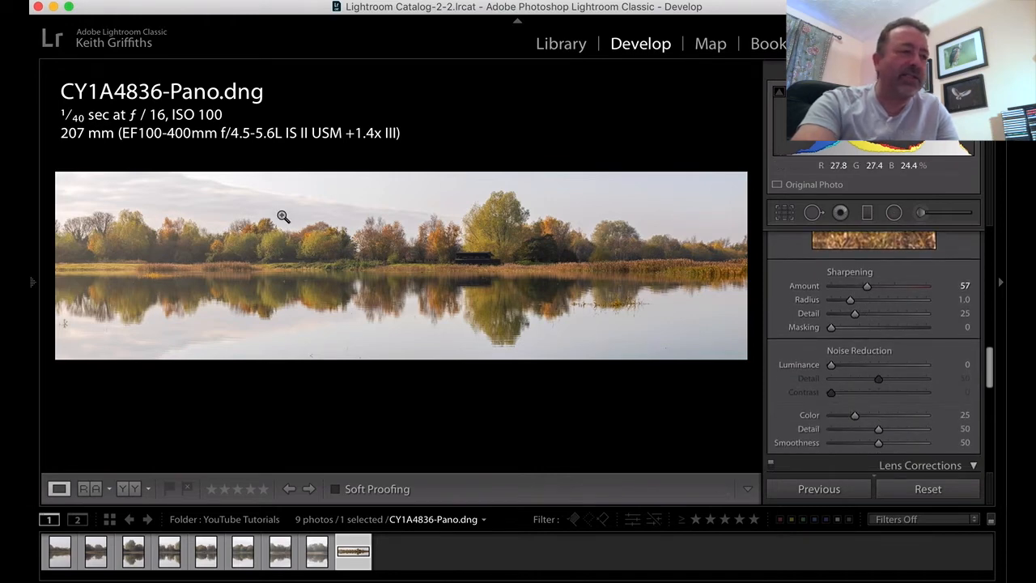
{"action": "left_click", "coordinate": [336, 221]}
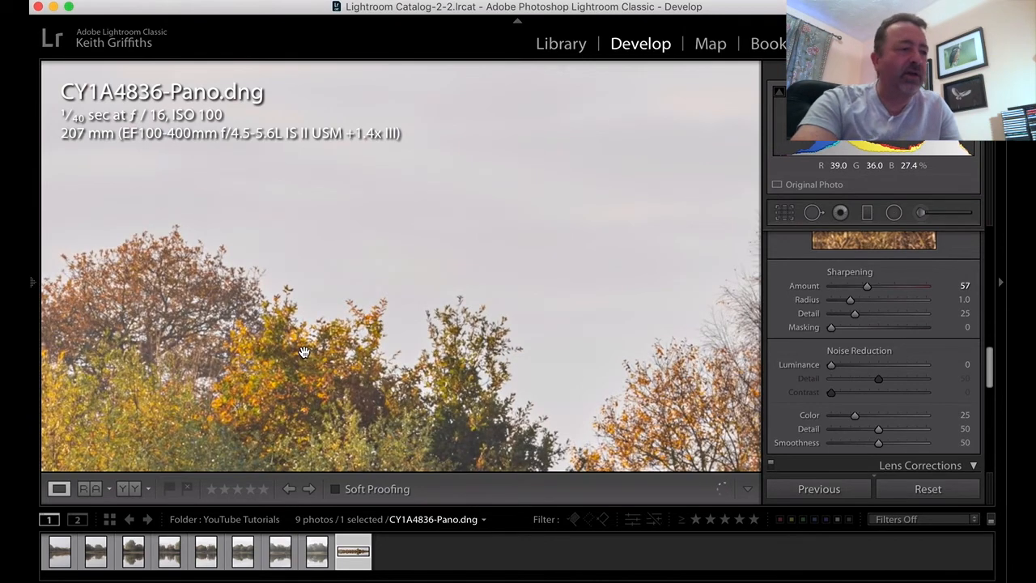
{"action": "scroll", "coordinate": [303, 352], "scroll_direction": "down", "scroll_amount": 5}
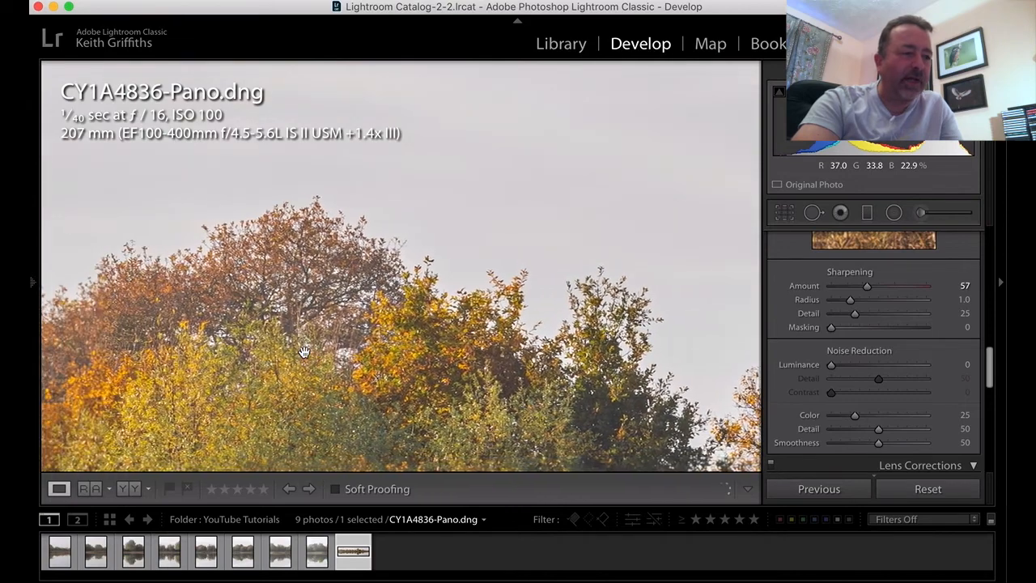
{"action": "scroll", "coordinate": [304, 353], "scroll_direction": "left", "scroll_amount": 5}
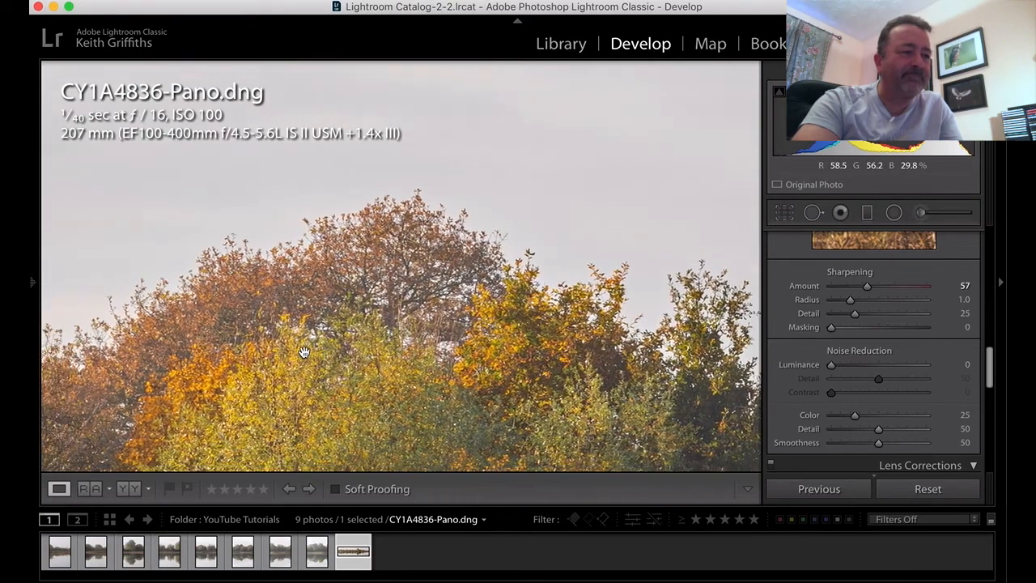
{"action": "scroll", "coordinate": [303, 352], "scroll_direction": "left", "scroll_amount": 5}
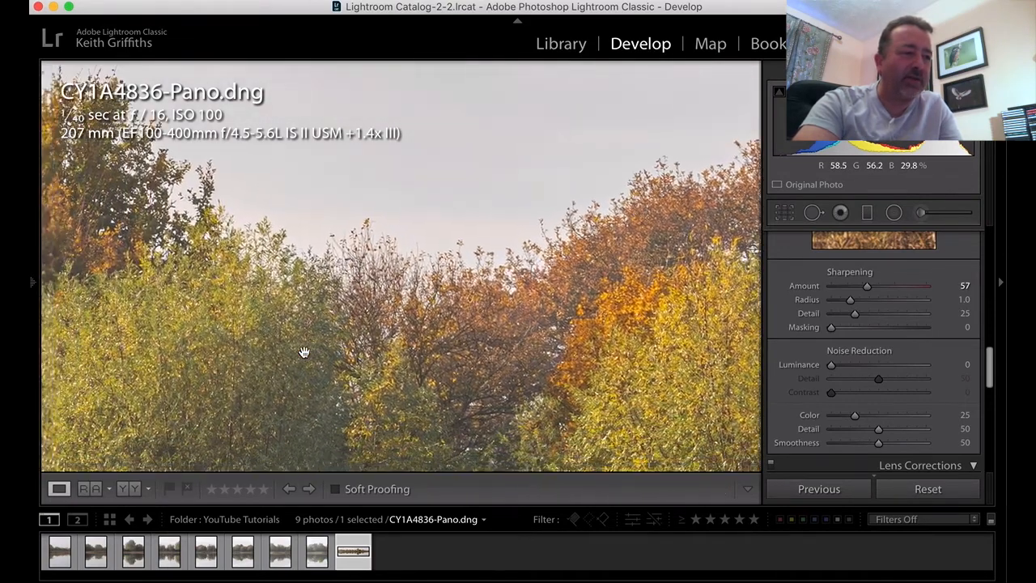
{"action": "scroll", "coordinate": [303, 352], "scroll_direction": "left", "scroll_amount": 5}
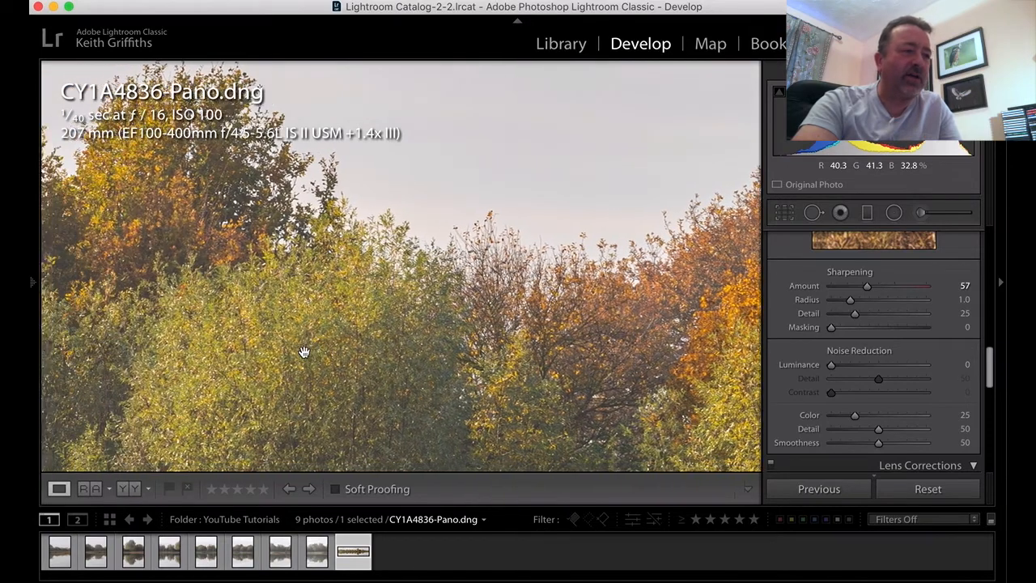
{"action": "scroll", "coordinate": [303, 352], "scroll_direction": "left", "scroll_amount": 5}
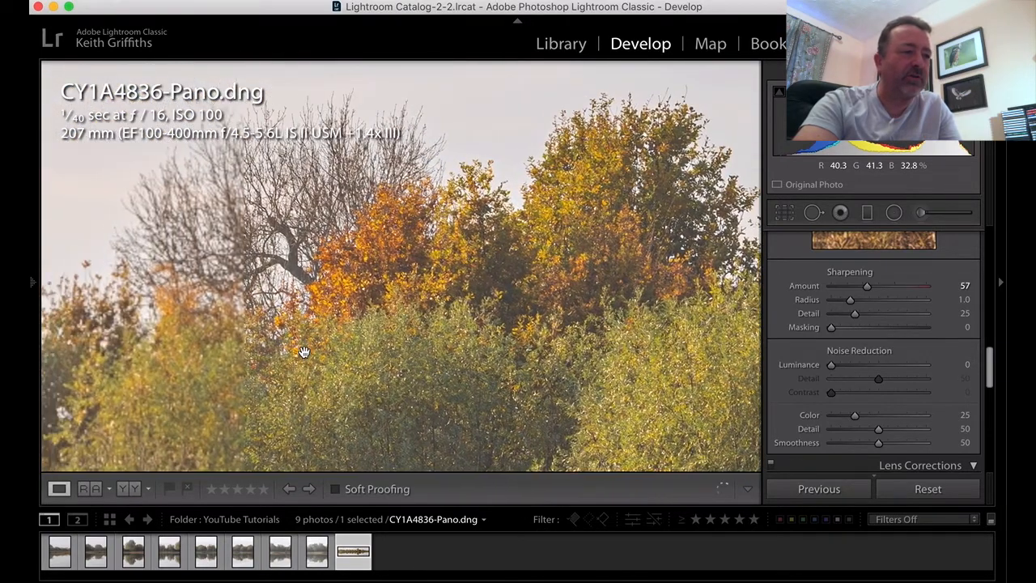
{"action": "scroll", "coordinate": [304, 352], "scroll_direction": "left", "scroll_amount": 4}
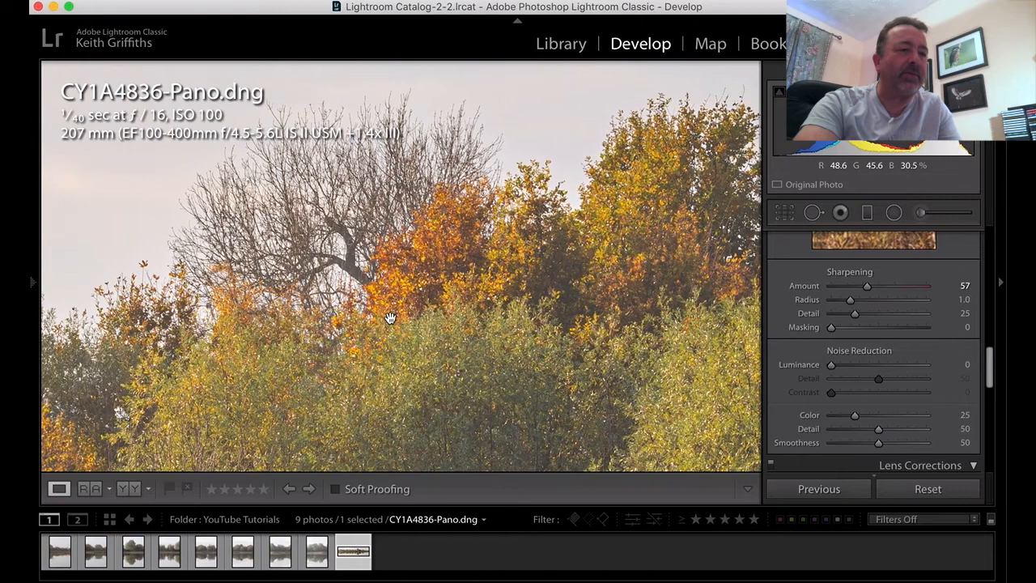
{"action": "left_click", "coordinate": [392, 319]}
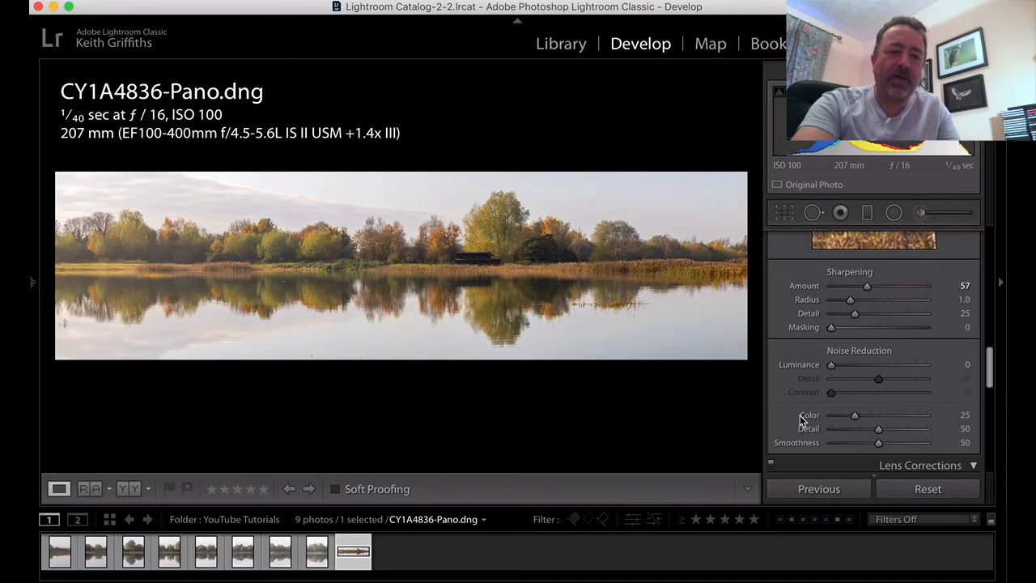
- Add a dark post-crop vignette with an Amount of −24 in the Highlight Priority style
{"action": "scroll", "coordinate": [800, 417], "scroll_direction": "down", "scroll_amount": 5}
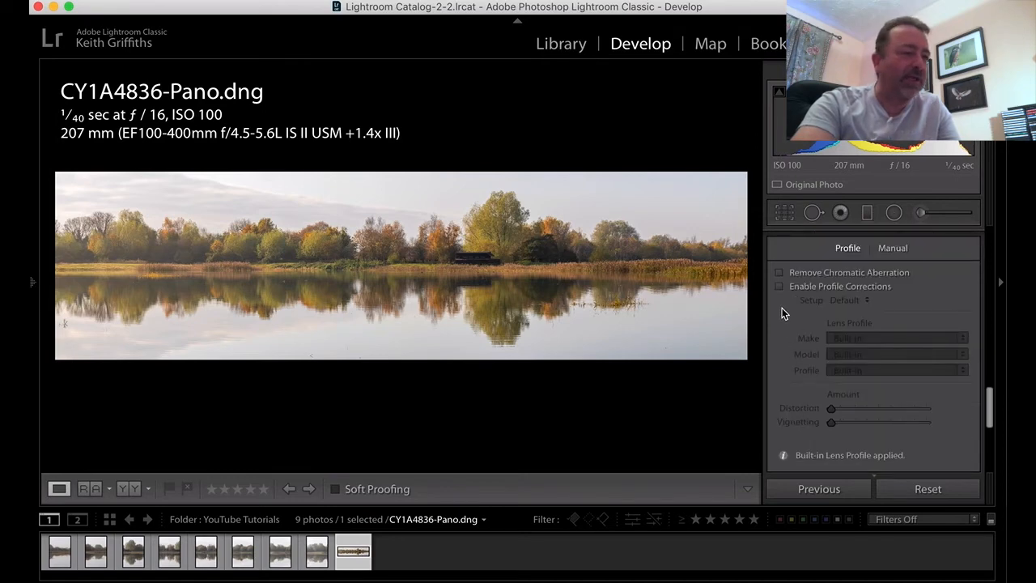
{"action": "scroll", "coordinate": [782, 309], "scroll_direction": "down", "scroll_amount": 5}
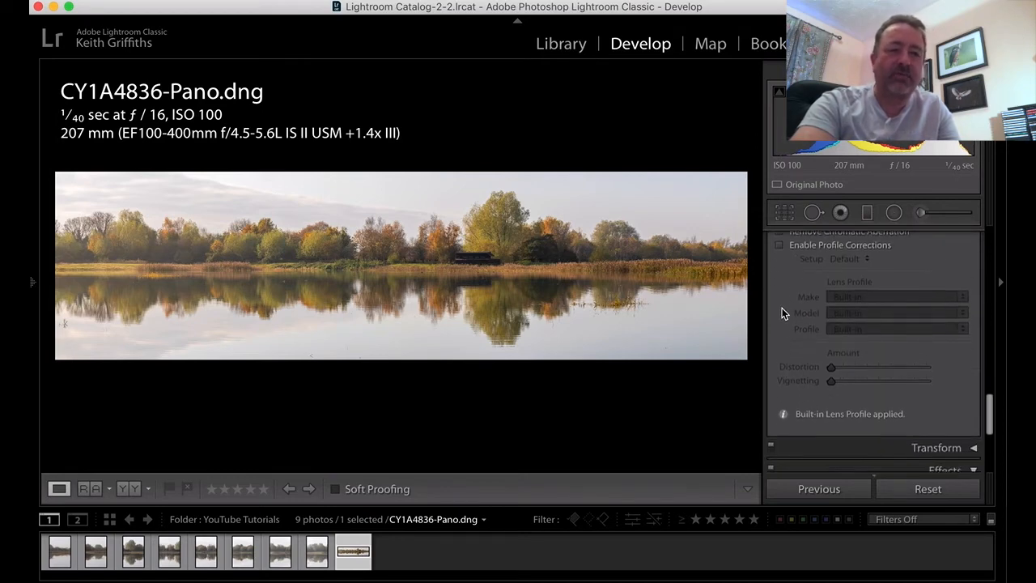
{"action": "scroll", "coordinate": [783, 312], "scroll_direction": "down", "scroll_amount": 2}
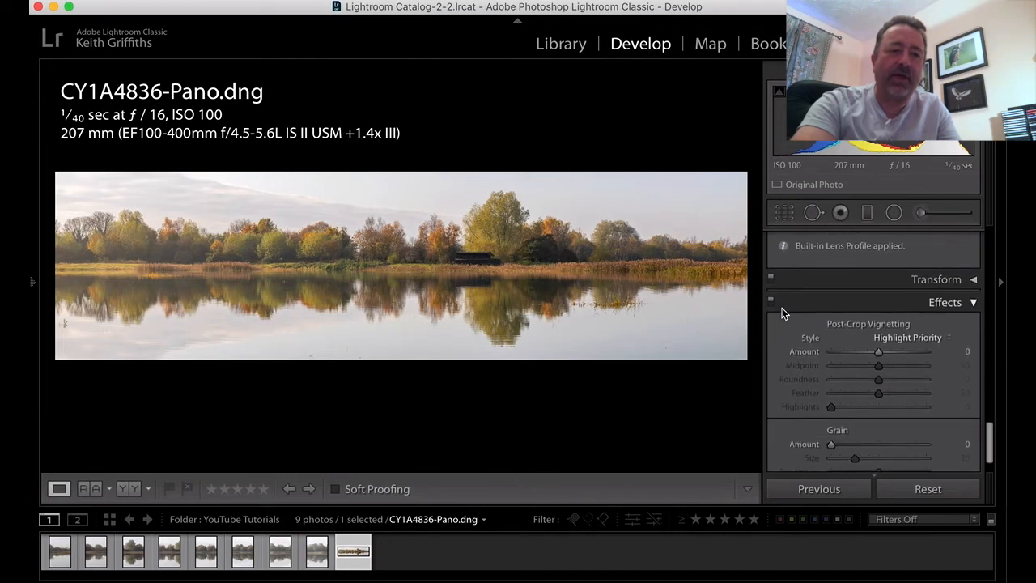
{"action": "left_click_drag", "start_coordinate": [880, 356], "coordinate": [869, 354]}
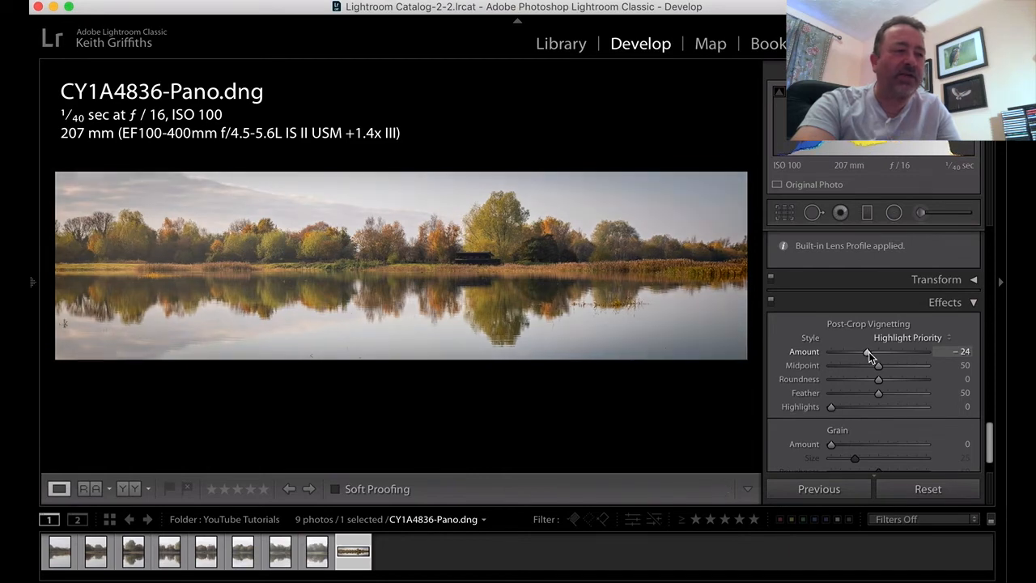
- Warm the panorama's white balance by setting Tint to +25 and Temp to 5,969
{"action": "scroll", "coordinate": [869, 352], "scroll_direction": "up", "scroll_amount": 5}
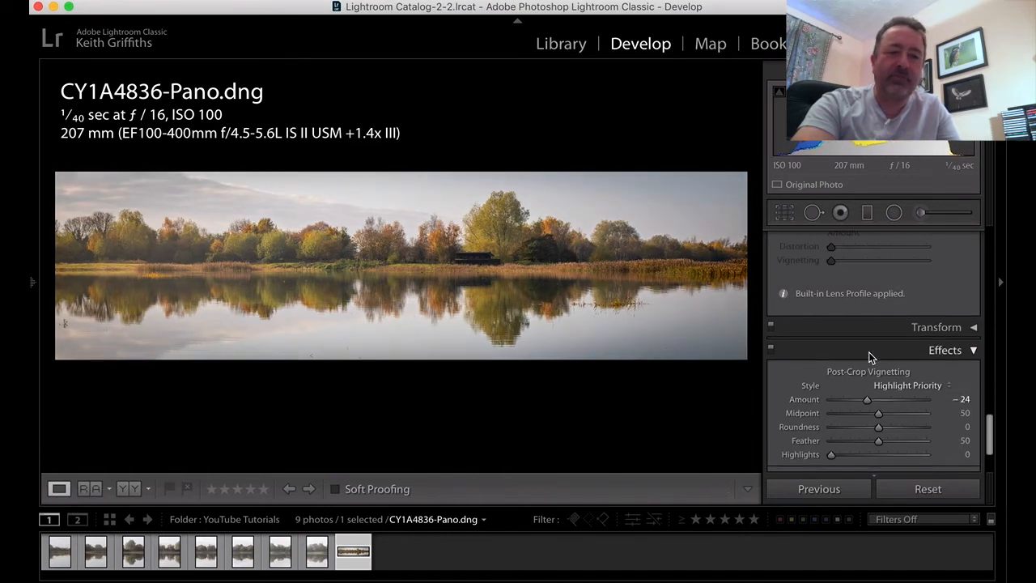
{"action": "scroll", "coordinate": [869, 353], "scroll_direction": "up", "scroll_amount": 8}
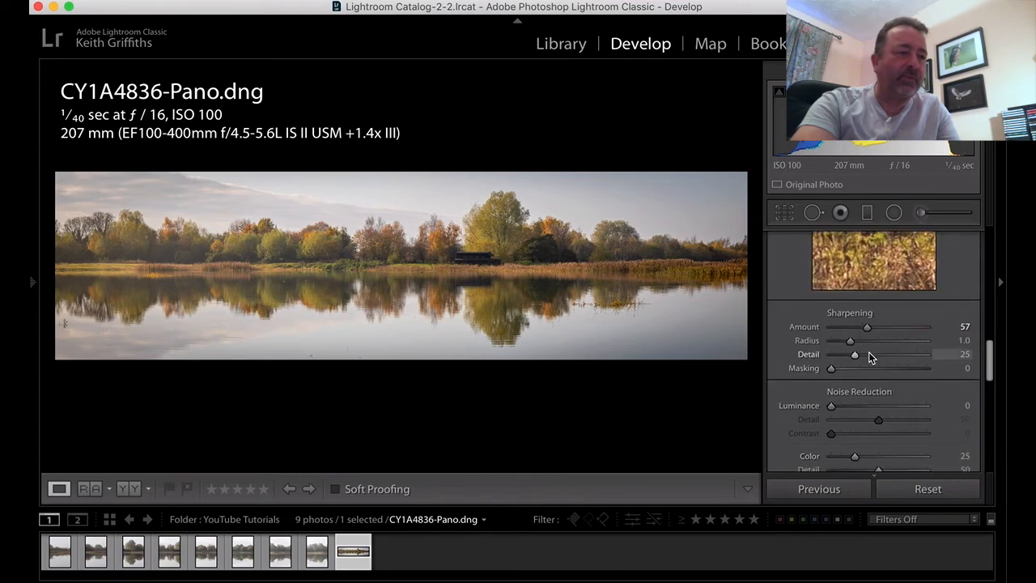
{"action": "scroll", "coordinate": [869, 358], "scroll_direction": "up", "scroll_amount": 8}
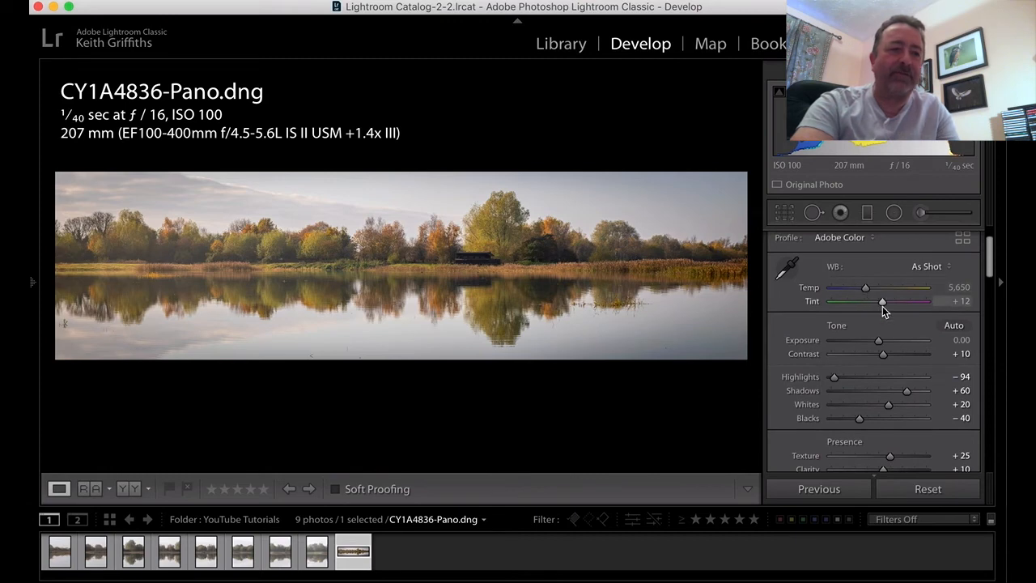
{"action": "left_click_drag", "start_coordinate": [881, 304], "coordinate": [886, 305]}
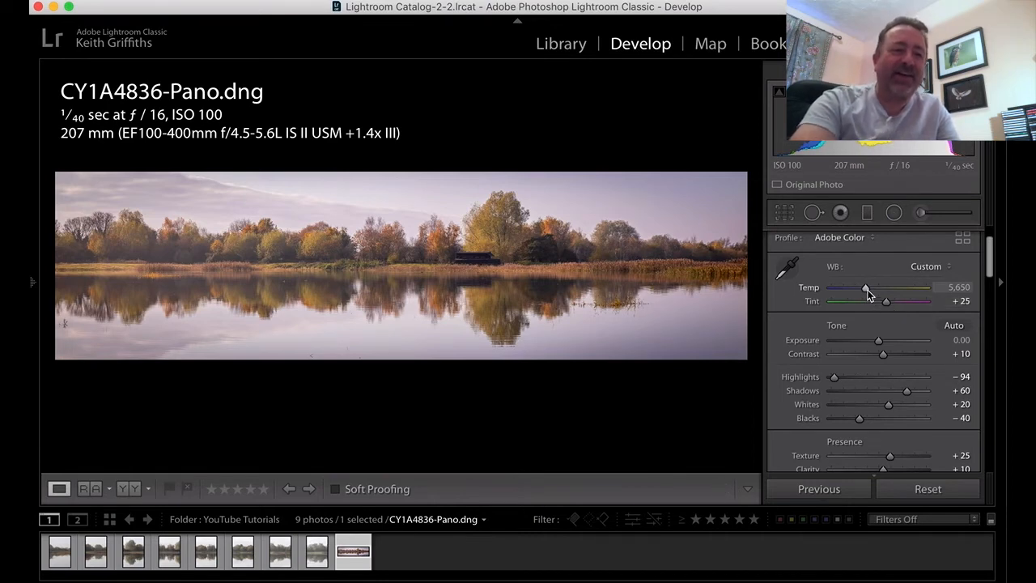
{"action": "left_click_drag", "start_coordinate": [867, 291], "coordinate": [871, 290]}
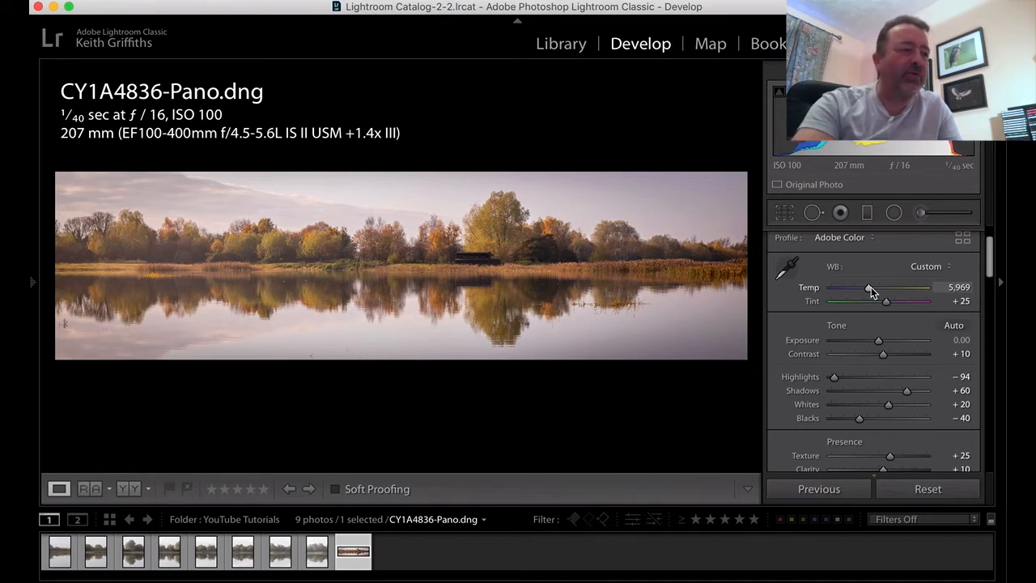
- Dodge the three autumn trees left of centre on the far bank using a Dodge (Lighten) brush with Exposure 0.25
{"action": "left_click", "coordinate": [920, 213]}
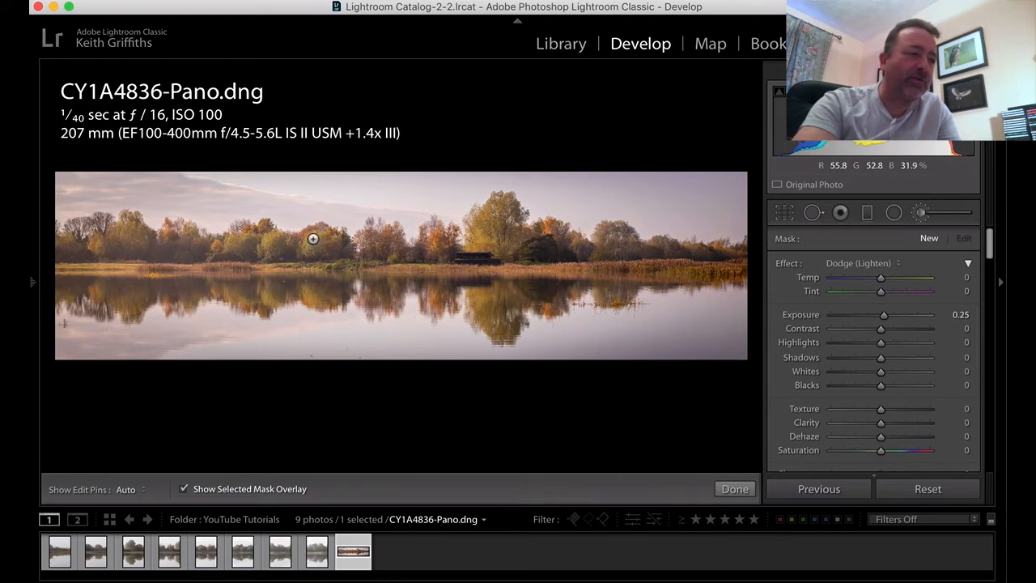
{"action": "left_click_drag", "start_coordinate": [270, 243], "coordinate": [305, 248]}
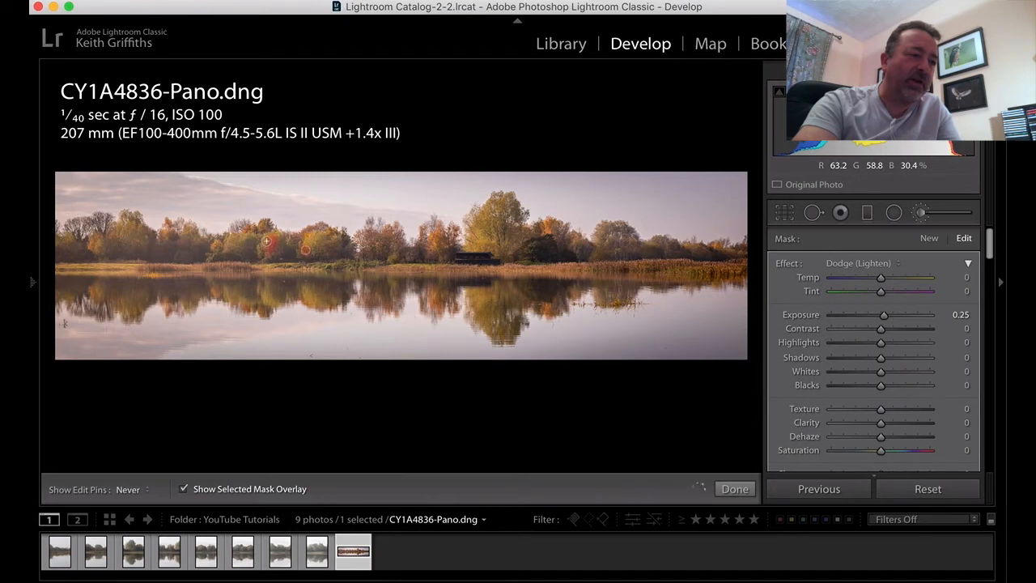
{"action": "key", "text": "h"}
{"action": "left_click_drag", "start_coordinate": [231, 243], "coordinate": [245, 239]}
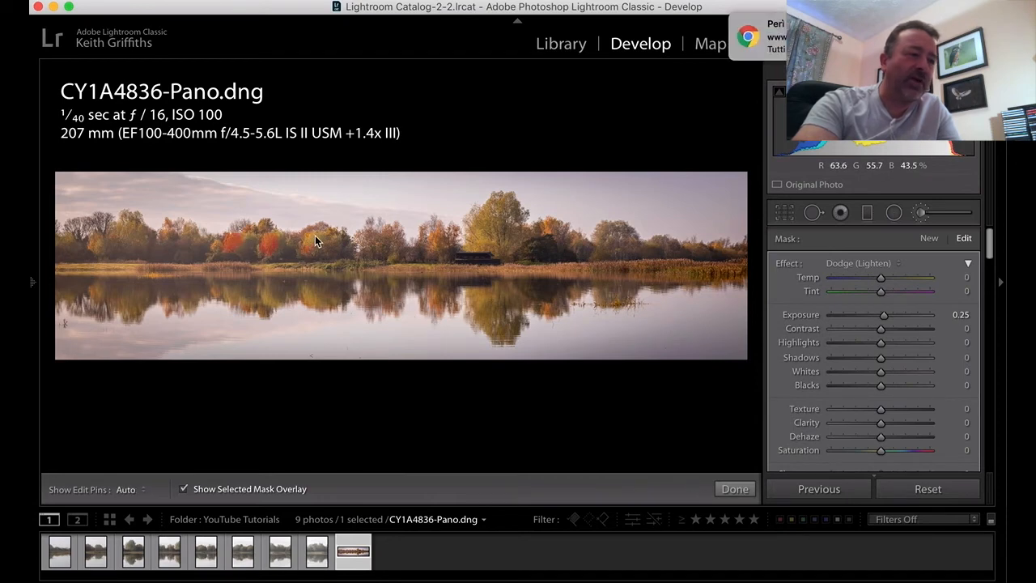
{"action": "key", "text": "h"}
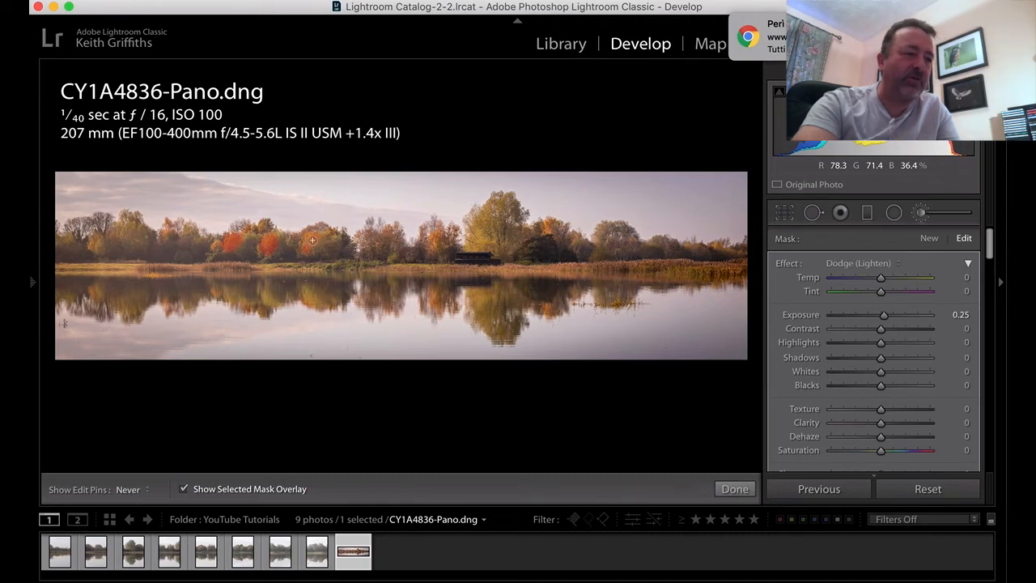
{"action": "key", "text": "h"}
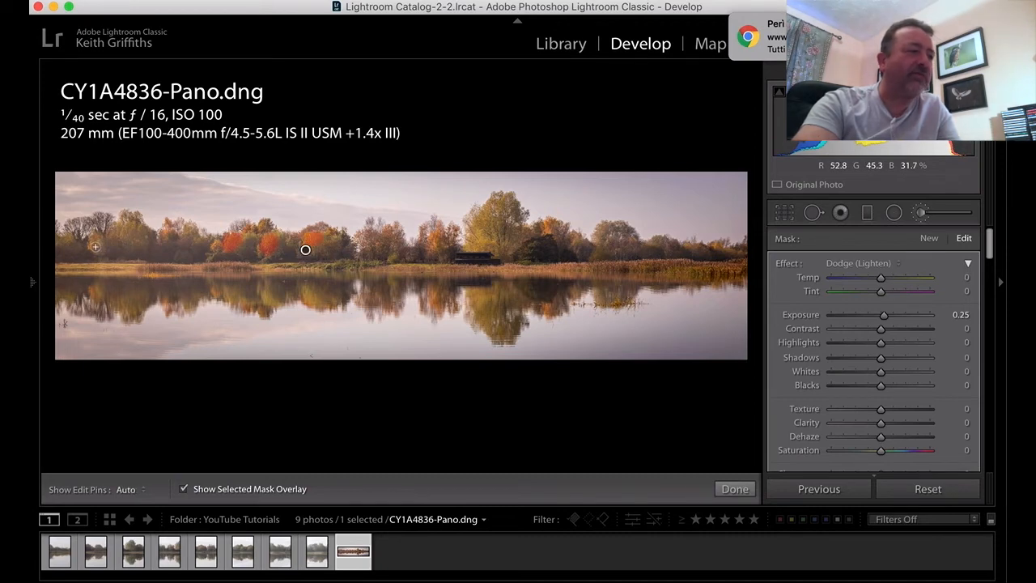
- Extend the dodging to a tree further left, the orange tree beside the hide and the large tree behind it
{"action": "key", "text": "h"}
{"action": "key", "text": "h"}
{"action": "key", "text": "h"}
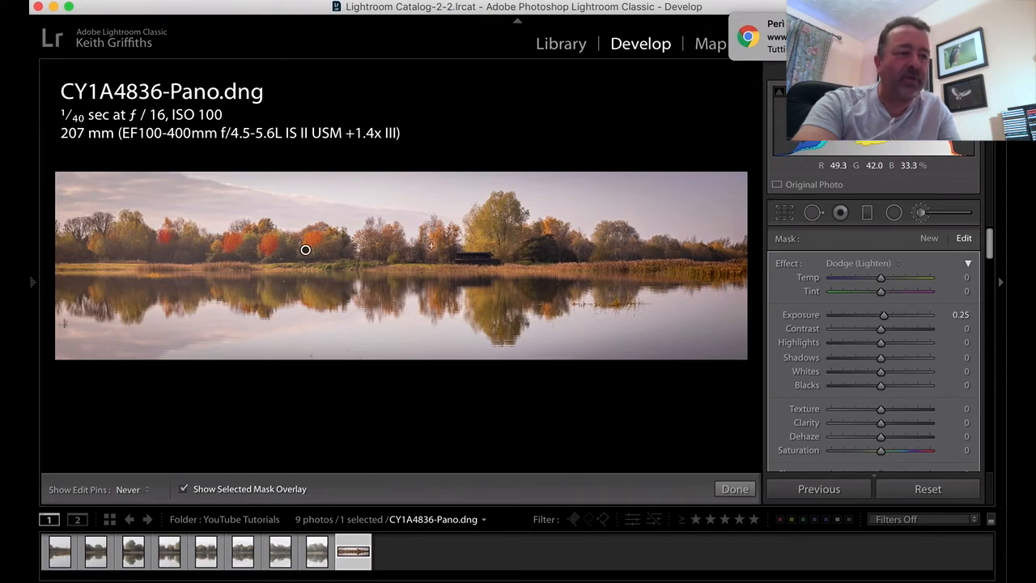
{"action": "key", "text": "h"}
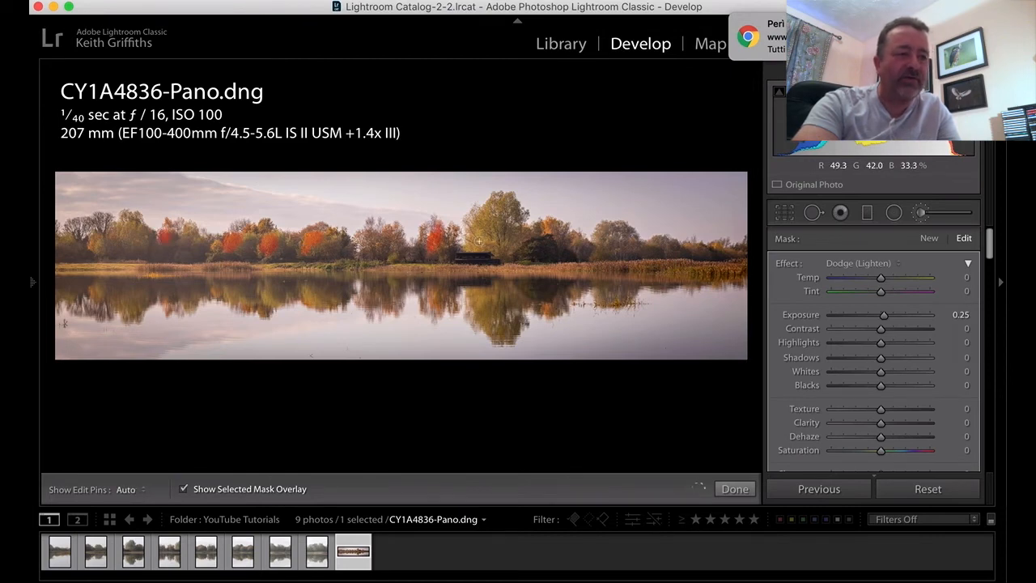
{"action": "key", "text": "h"}
{"action": "mouse_move", "coordinate": [481, 243]}
{"action": "left_mouse_down"}
{"action": "mouse_move", "coordinate": [478, 221]}
{"action": "mouse_move", "coordinate": [483, 232]}
{"action": "left_mouse_up"}
{"action": "key", "text": "h"}
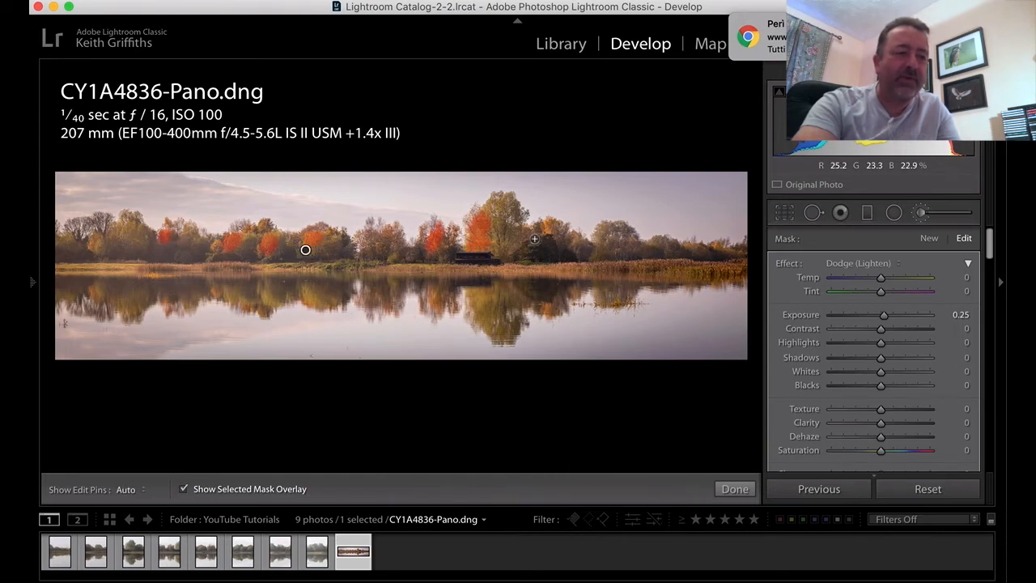
- Dodge the water reflections of the lightened trees, working from the large tree towards the panorama's left end
{"action": "key", "text": "h"}
{"action": "mouse_move", "coordinate": [479, 293]}
{"action": "left_mouse_down"}
{"action": "mouse_move", "coordinate": [481, 318]}
{"action": "mouse_move", "coordinate": [483, 308]}
{"action": "left_mouse_up"}
{"action": "key", "text": "h"}
{"action": "left_click_drag", "start_coordinate": [432, 292], "coordinate": [437, 306]}
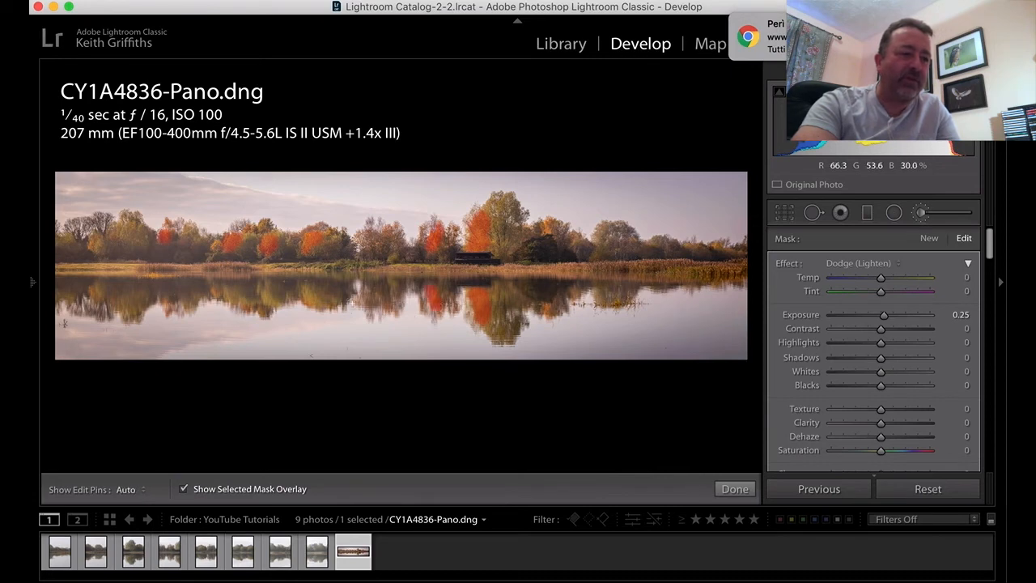
{"action": "mouse_move", "coordinate": [312, 298]}
{"action": "left_mouse_down"}
{"action": "mouse_move", "coordinate": [264, 293]}
{"action": "mouse_move", "coordinate": [272, 301]}
{"action": "mouse_move", "coordinate": [263, 290]}
{"action": "left_mouse_up"}
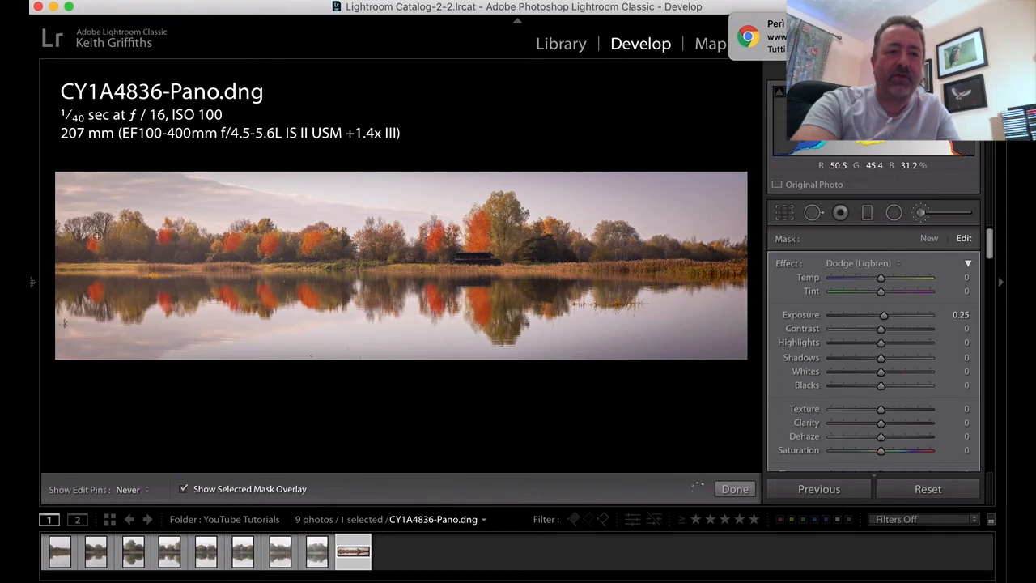
- Darken the two reed patches on the left of the far bank with the Burn (Darken) brush at Exposure −0.30
{"action": "mouse_move", "coordinate": [742, 81]}
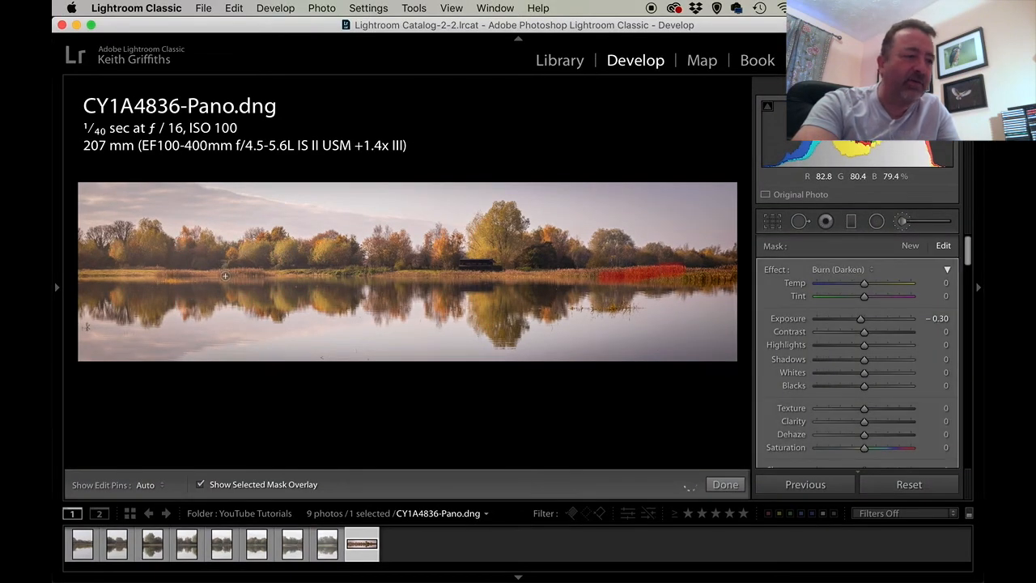
{"action": "left_click_drag", "start_coordinate": [230, 274], "coordinate": [247, 274]}
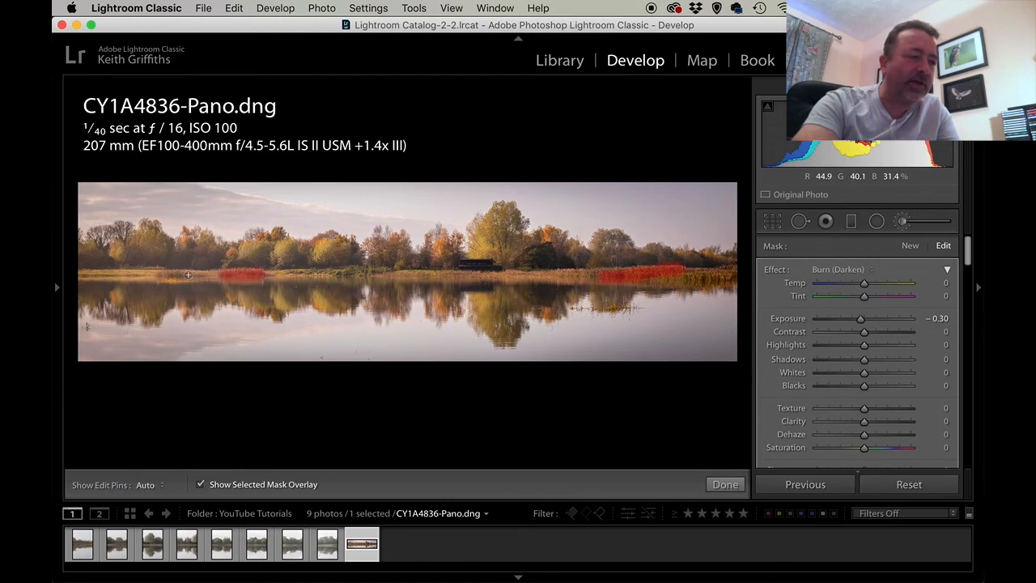
{"action": "left_click_drag", "start_coordinate": [170, 274], "coordinate": [194, 276]}
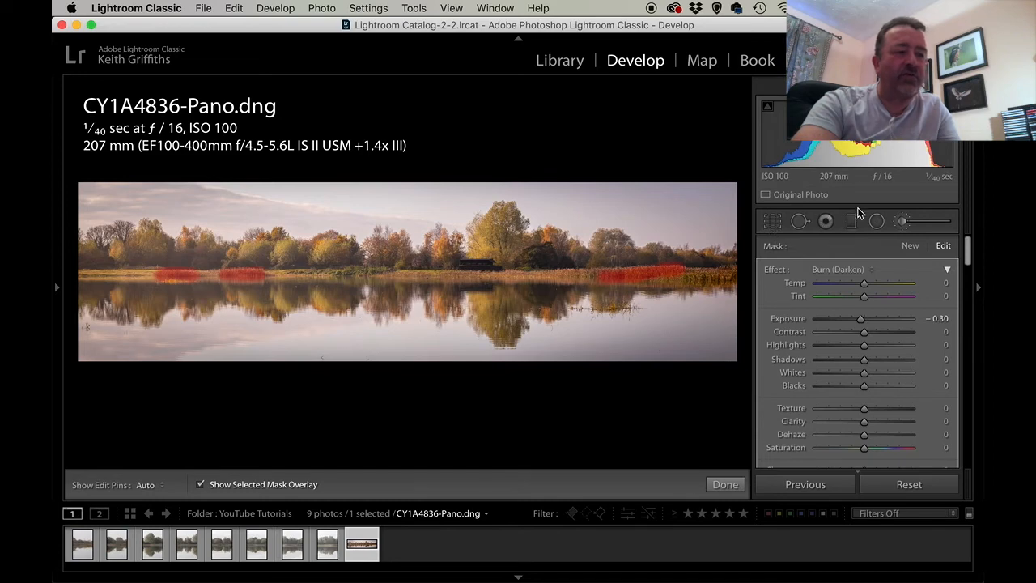
{"action": "left_click", "coordinate": [905, 225]}
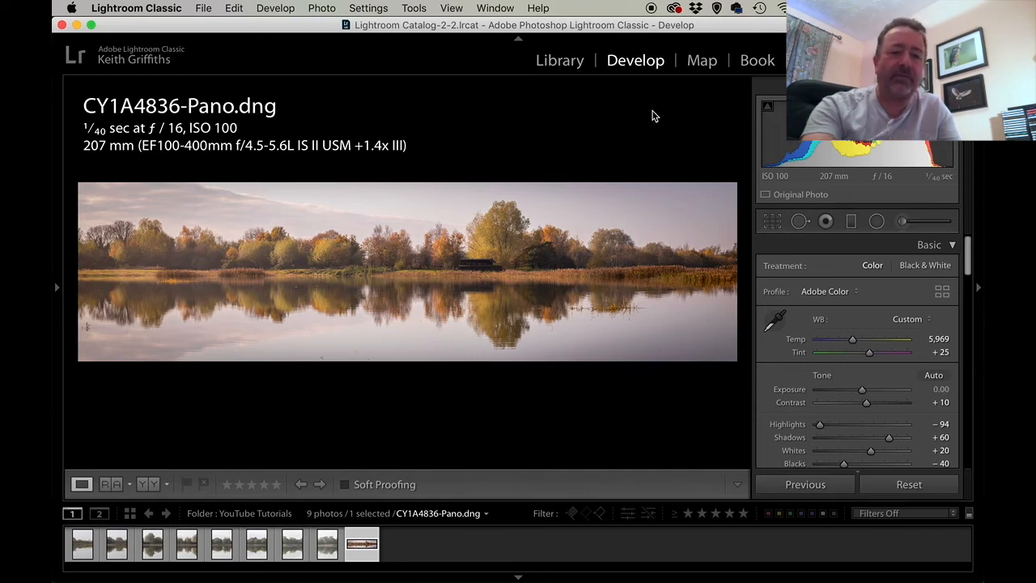
- Compare the panorama with its unedited version, and view the finished image against a black screen in the Library
{"action": "key", "text": "backslash"}
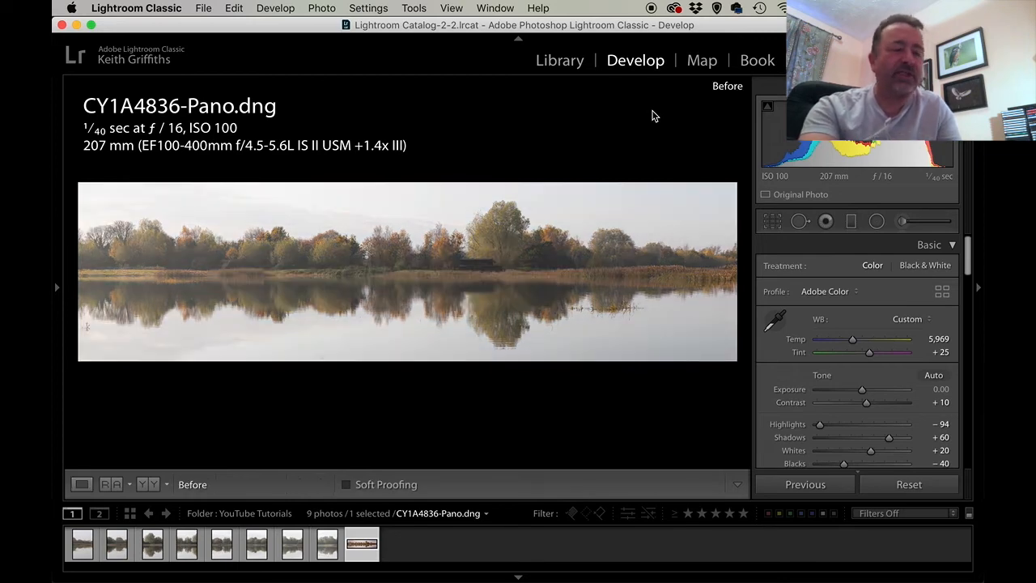
{"action": "key", "text": "backslash"}
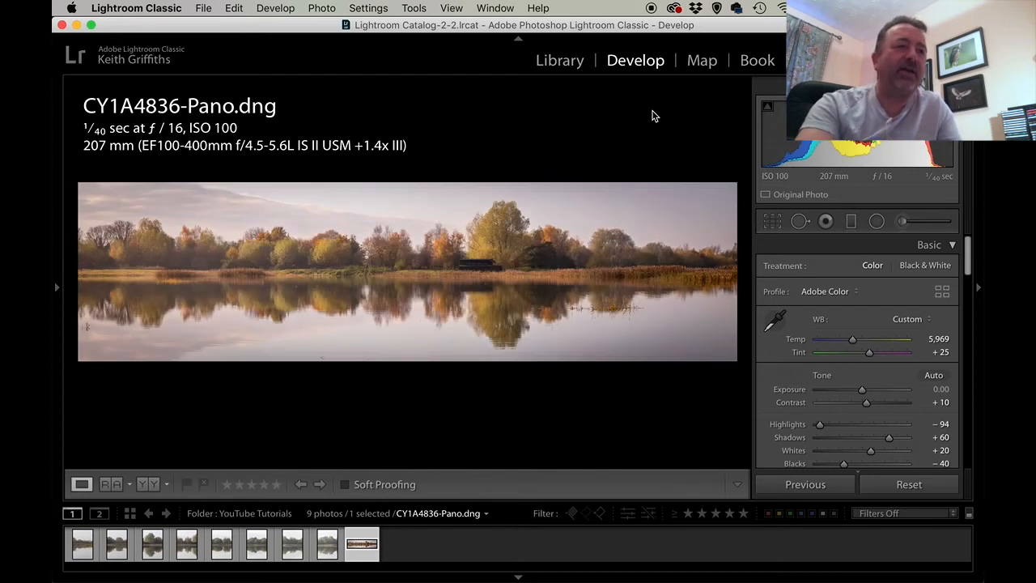
{"action": "left_click", "coordinate": [567, 63]}
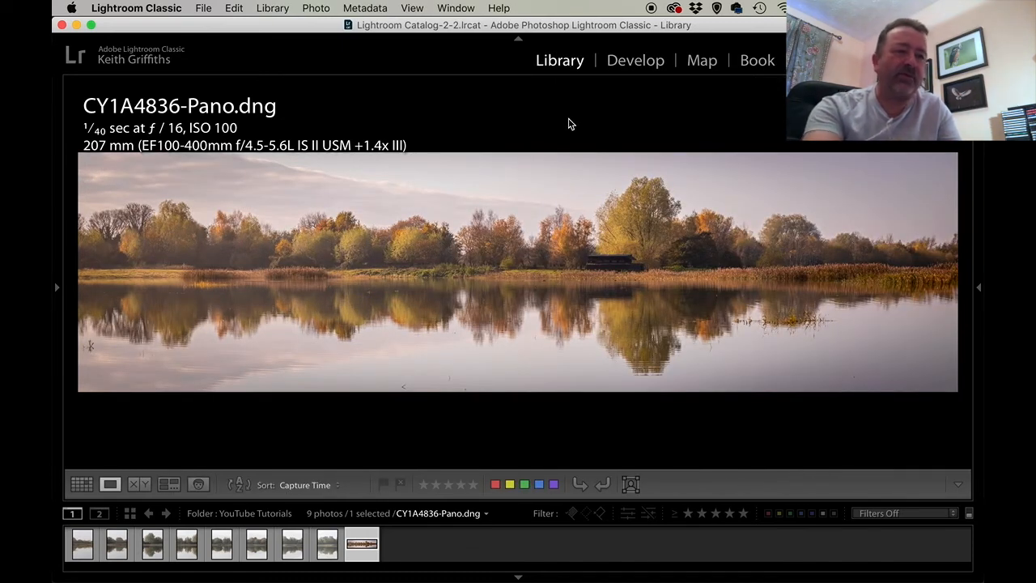
{"action": "key", "text": "l"}
{"action": "key", "text": "l"}
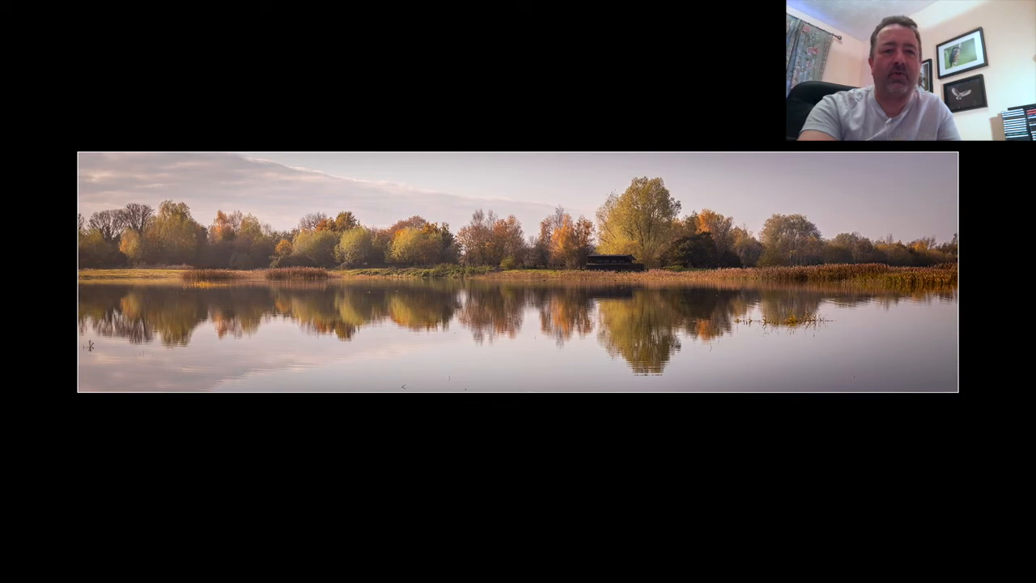
{"action": "key", "text": "l"}
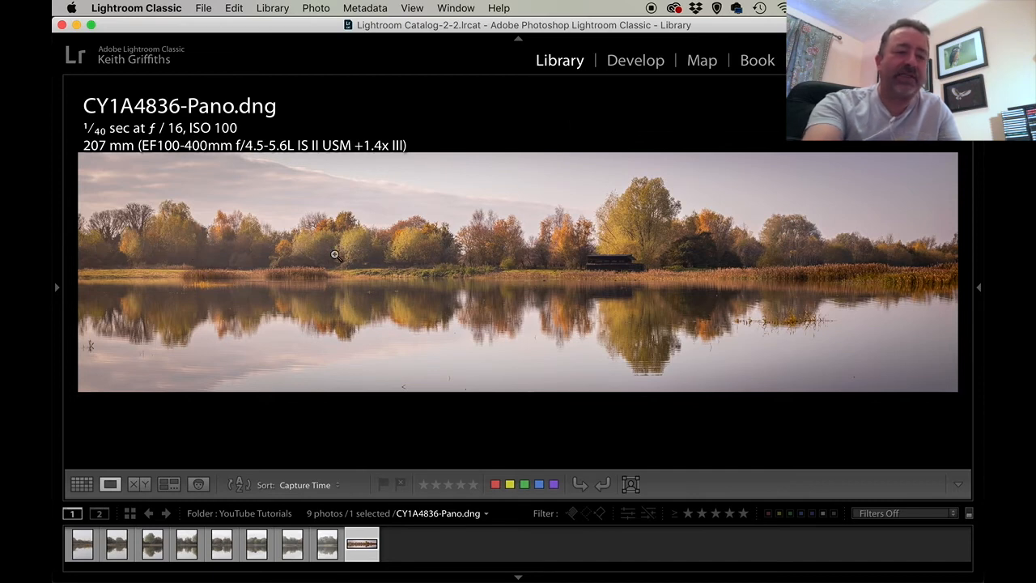
- Crop the strip with the bare trees off the panorama's left end, keeping its full height
{"action": "left_click", "coordinate": [633, 63]}
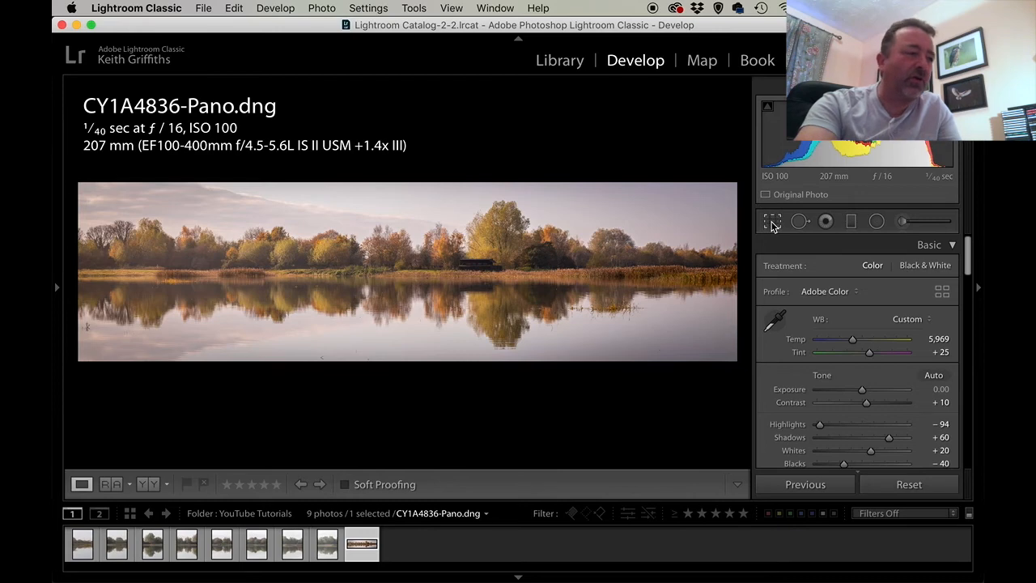
{"action": "left_click", "coordinate": [773, 222]}
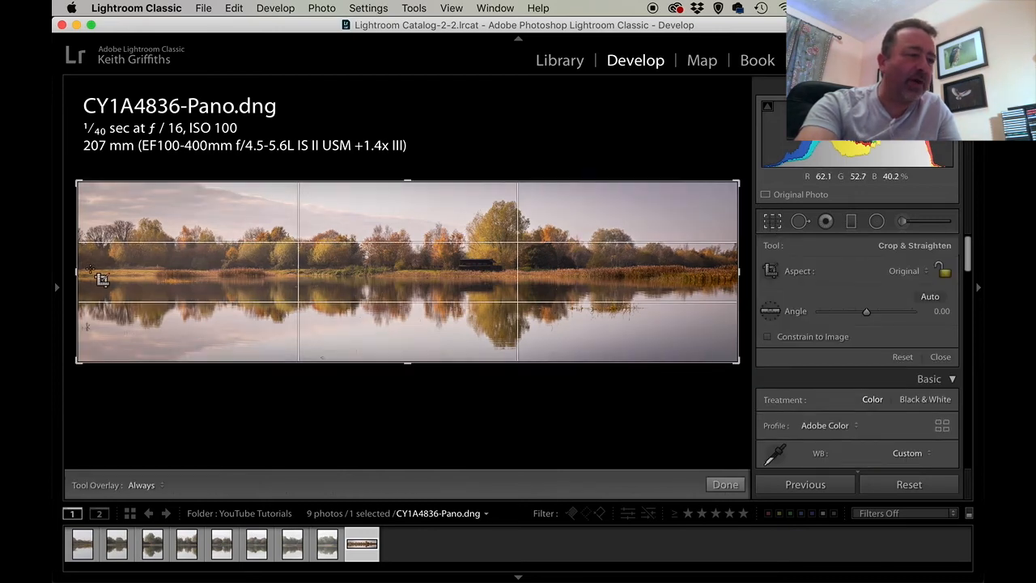
{"action": "left_click_drag", "start_coordinate": [77, 271], "coordinate": [145, 281]}
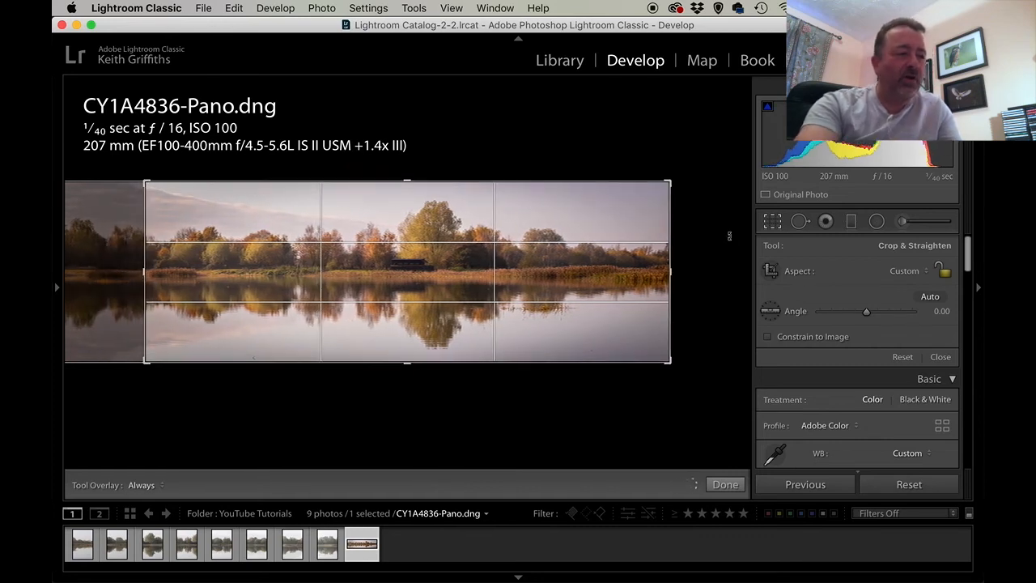
{"action": "left_click", "coordinate": [773, 222]}
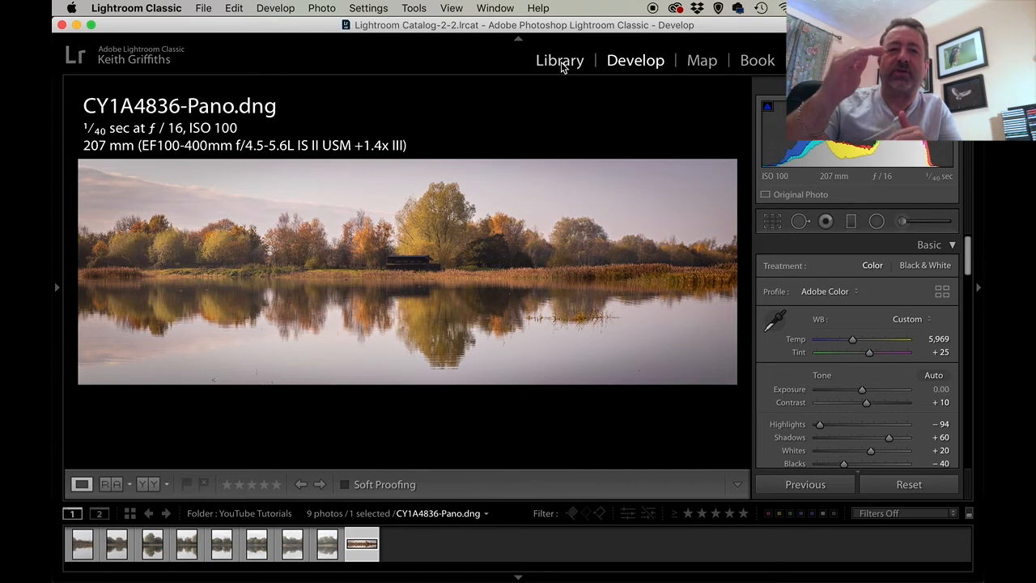
- View the panorama in the Library with the interface blacked out, and restore the normal display
{"action": "left_click", "coordinate": [560, 63]}
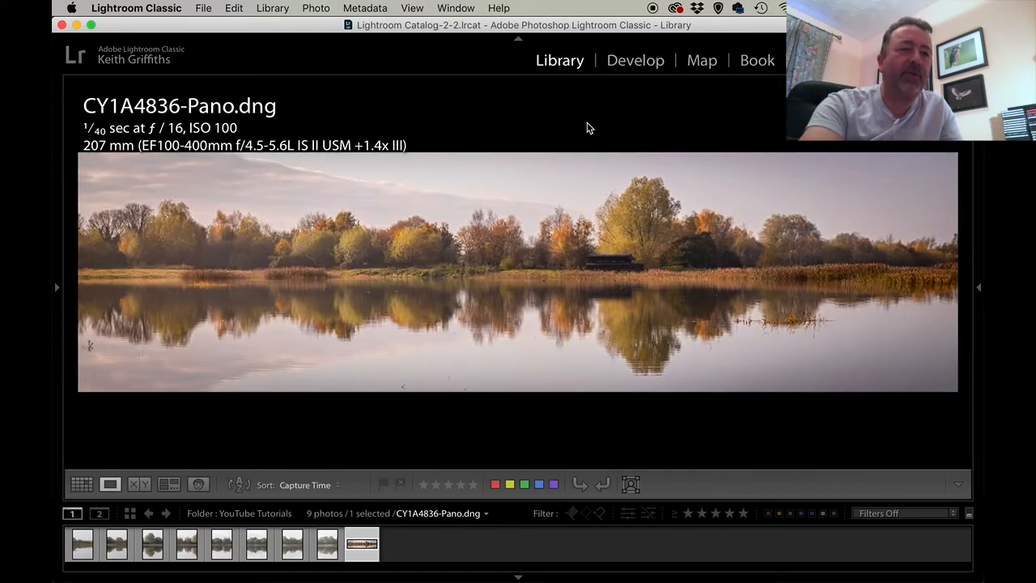
{"action": "key", "text": "l"}
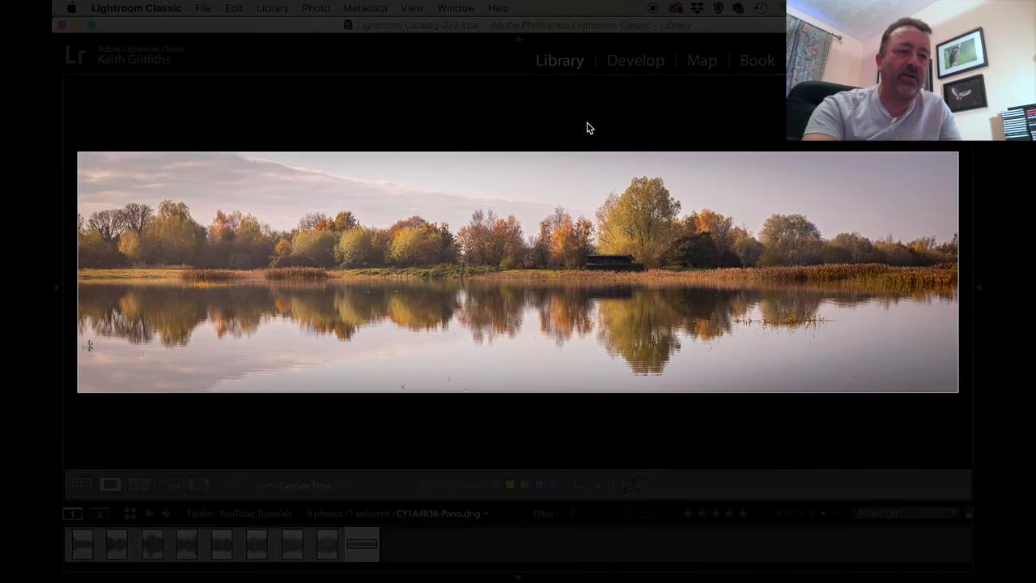
{"action": "key", "text": "l"}
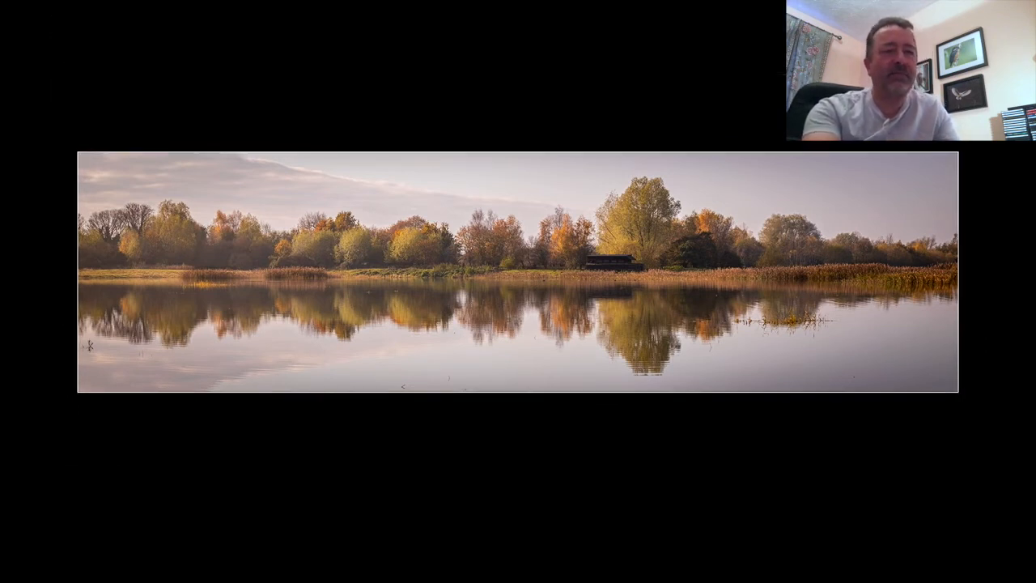
{"action": "key", "text": "l"}
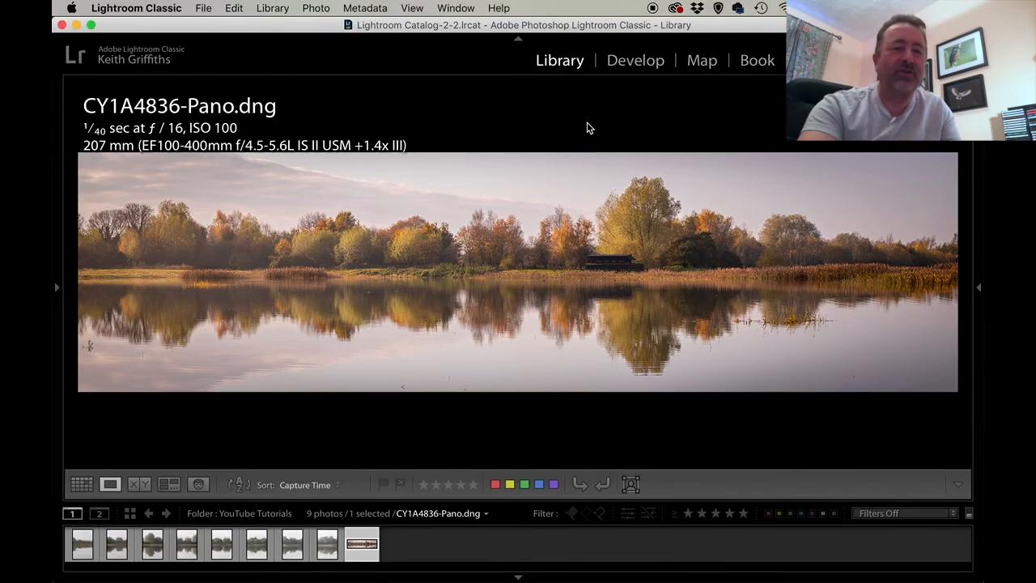
- View the cropped panorama in Develop with the adjustment controls hidden and the surrounding interface darkened
{"action": "left_click", "coordinate": [633, 65]}
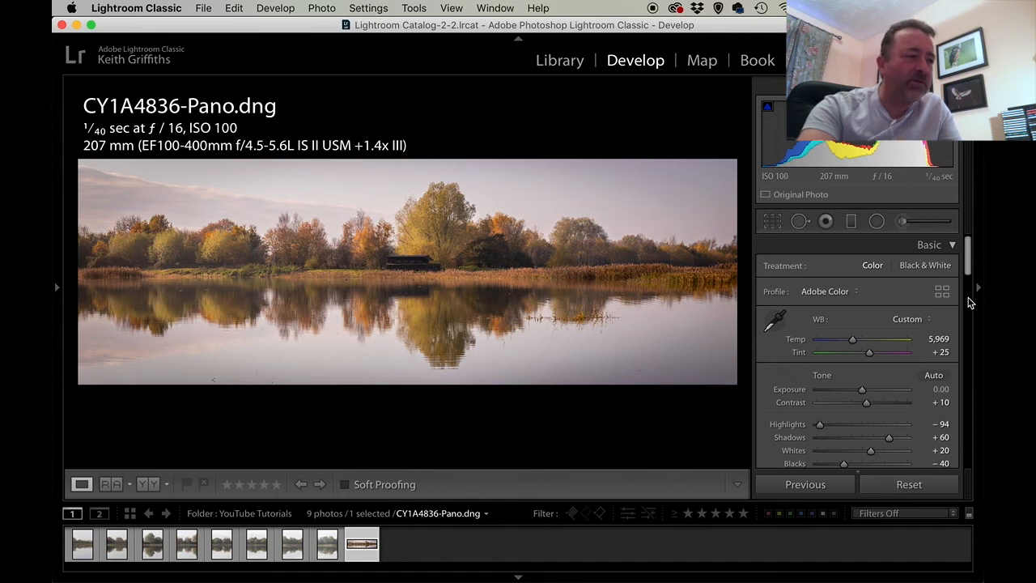
{"action": "left_click", "coordinate": [977, 291]}
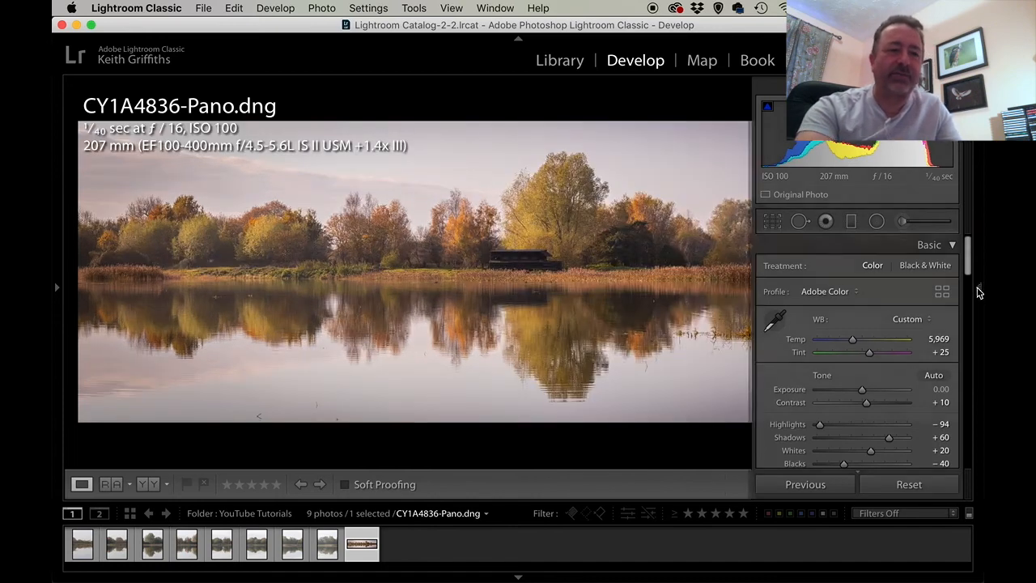
{"action": "key", "text": "l"}
{"action": "key", "text": "l"}
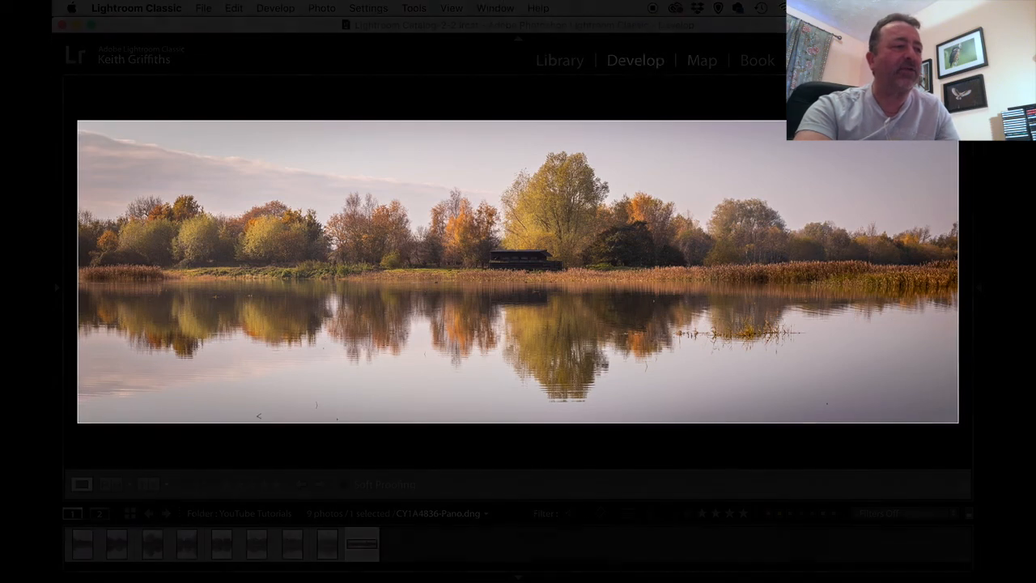